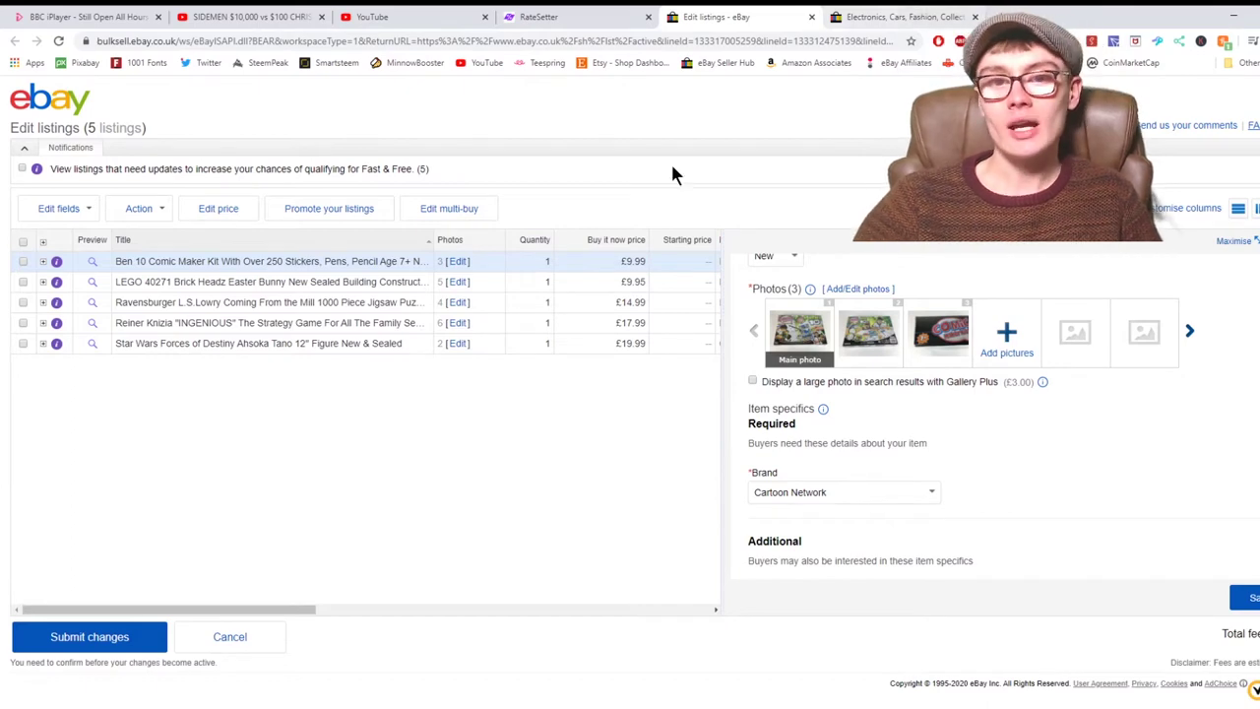
# Step: Search eBay for "lego 40271 easter bunny"
pyautogui.click(872, 17)
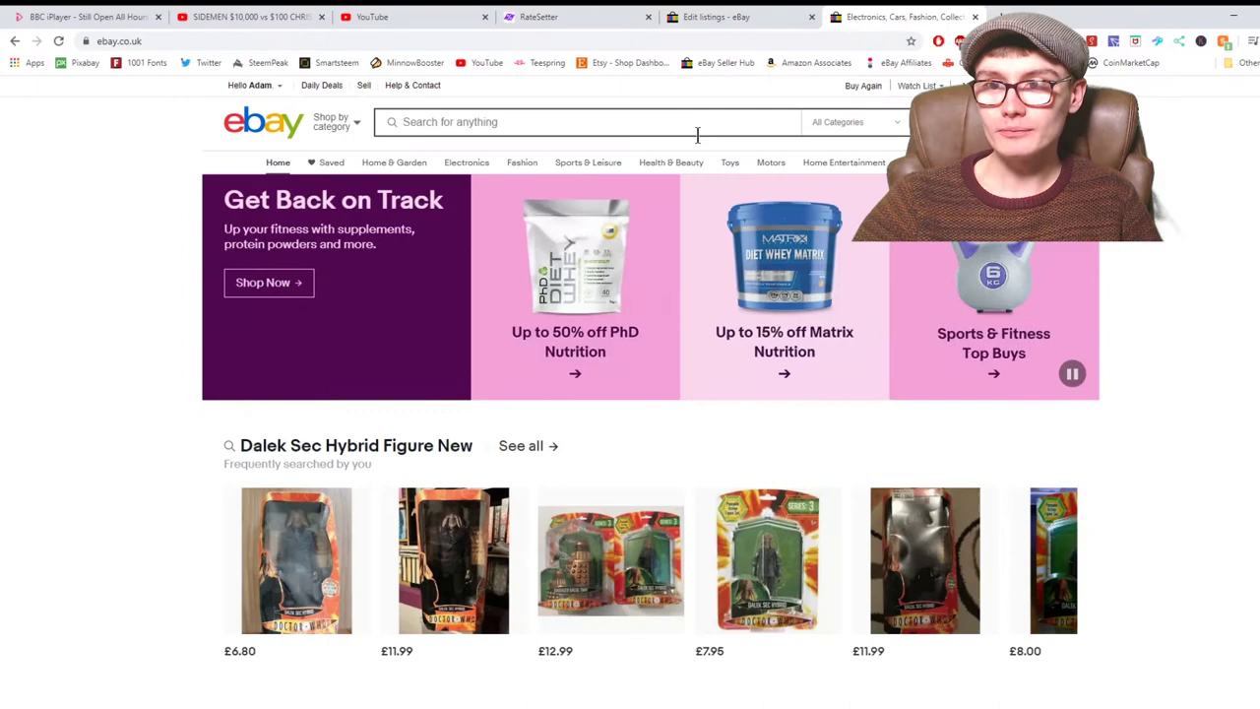
pyautogui.click(697, 131)
pyautogui.write('leg')
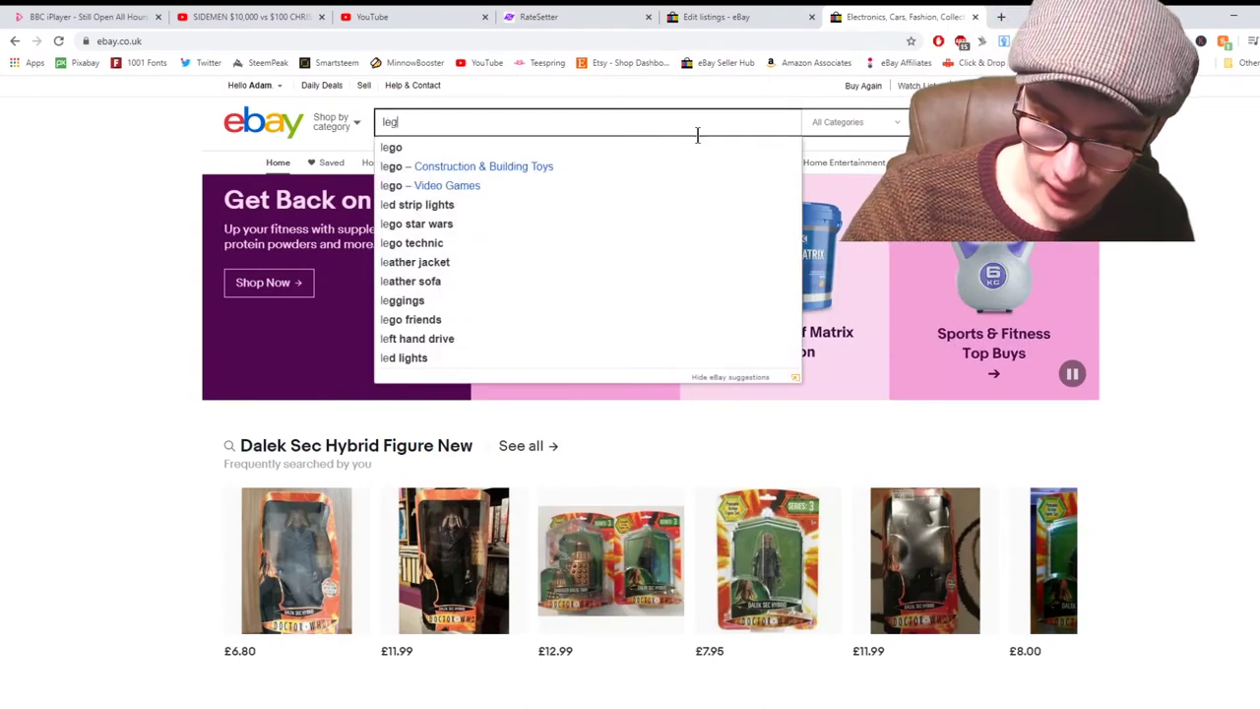
pyautogui.write('o 402')
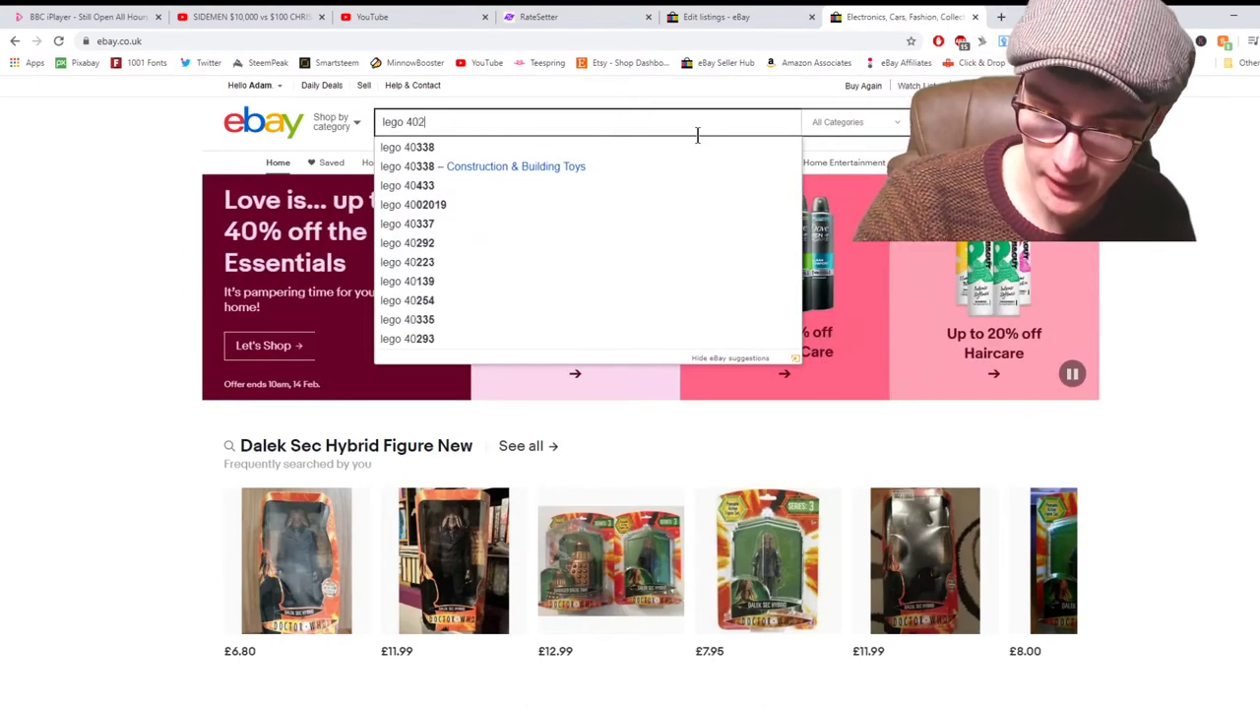
pyautogui.write('71')
pyautogui.click(689, 147)
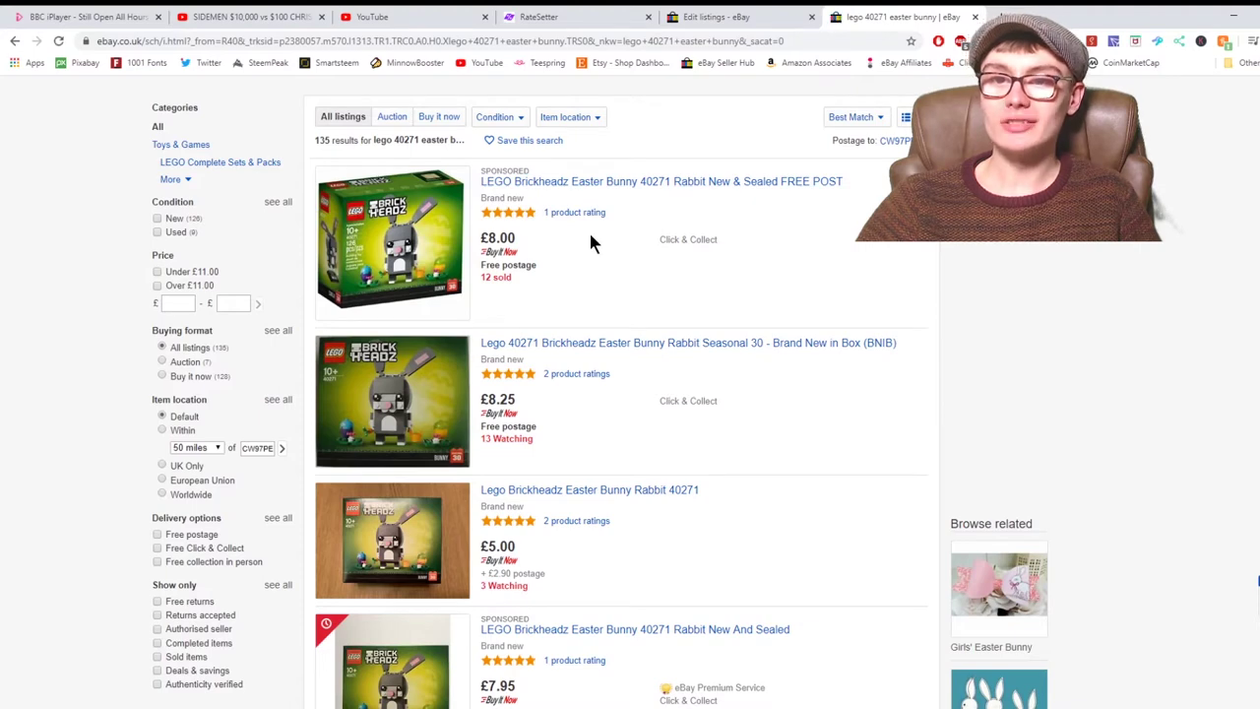
# Step: Look through the active Easter Bunny listings and restrict the results to sold items
pyautogui.scroll(-3, 559, 388)
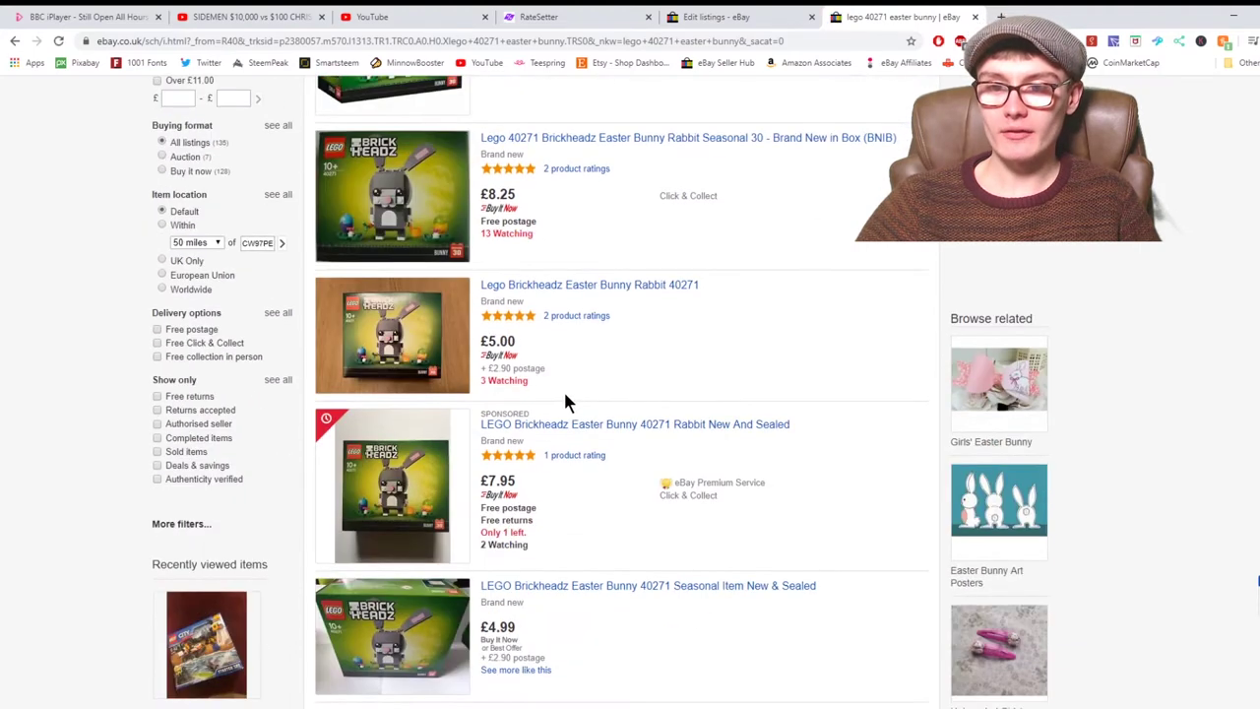
pyautogui.scroll(-2, 574, 389)
pyautogui.scroll(-4, 589, 398)
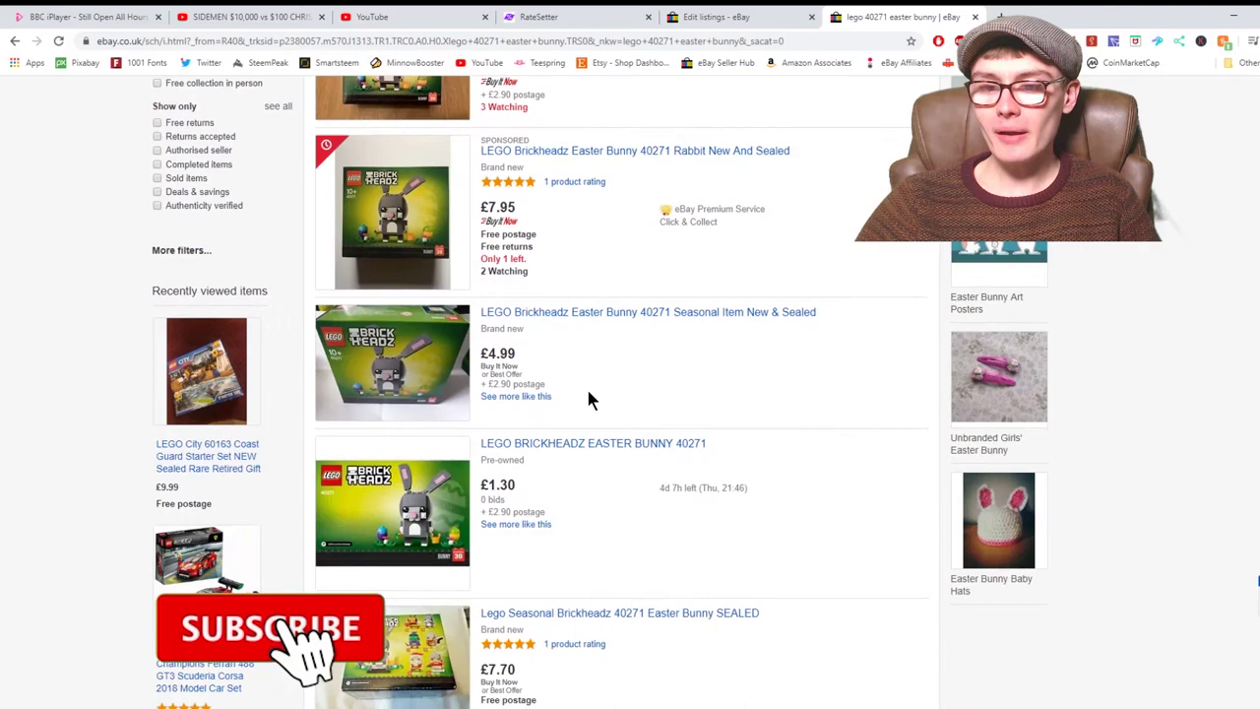
pyautogui.scroll(7, 589, 394)
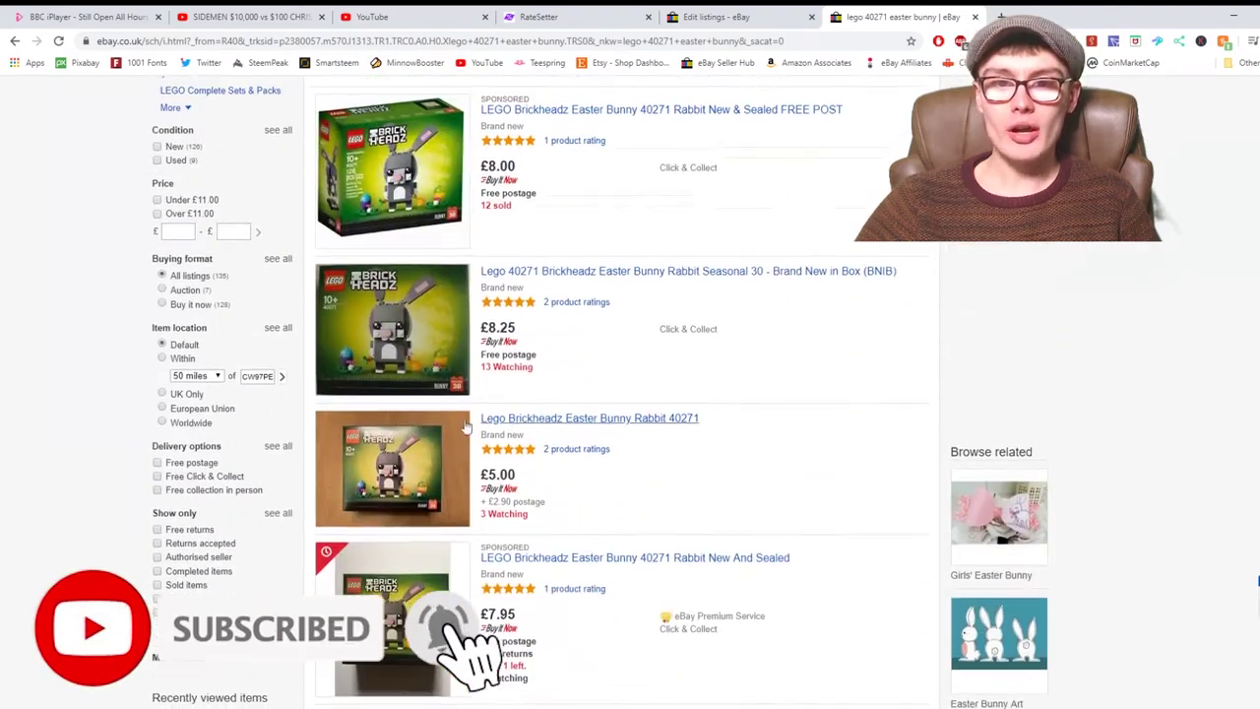
pyautogui.click(196, 590)
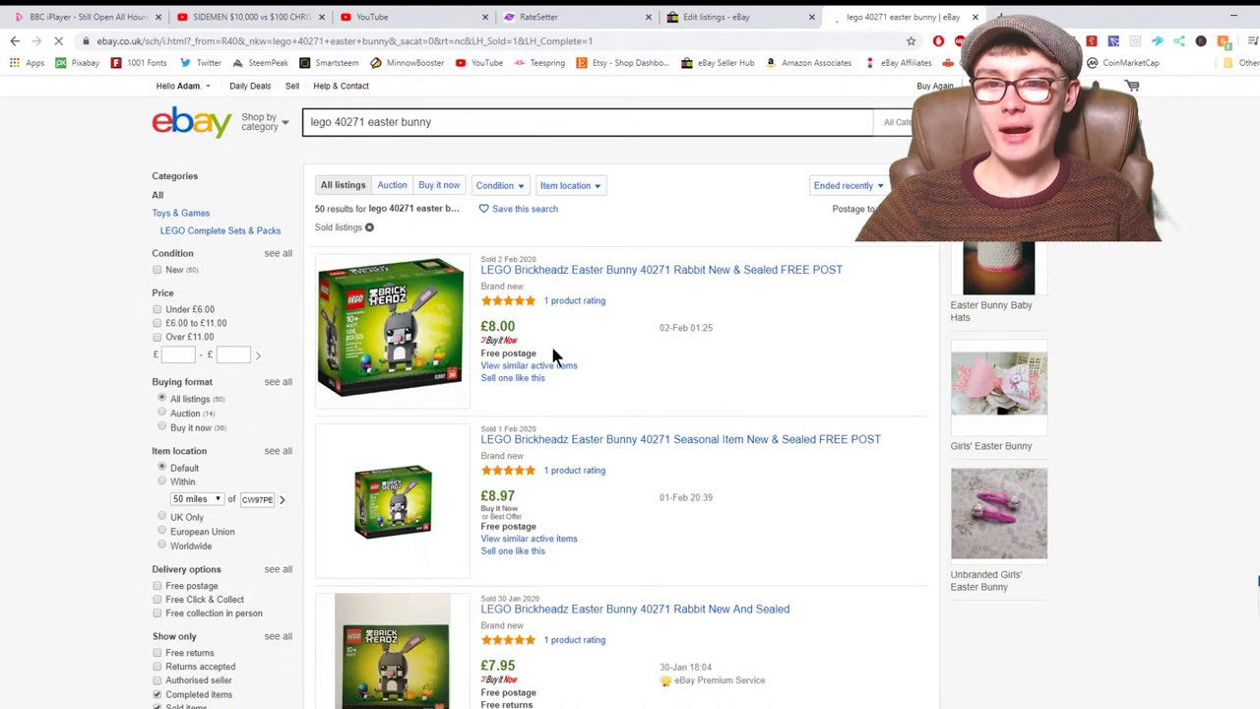
# Step: Examine the prices and postage at which new LEGO 40271 Easter Bunny sets recently sold
pyautogui.scroll(-2, 541, 500)
pyautogui.scroll(-3, 541, 505)
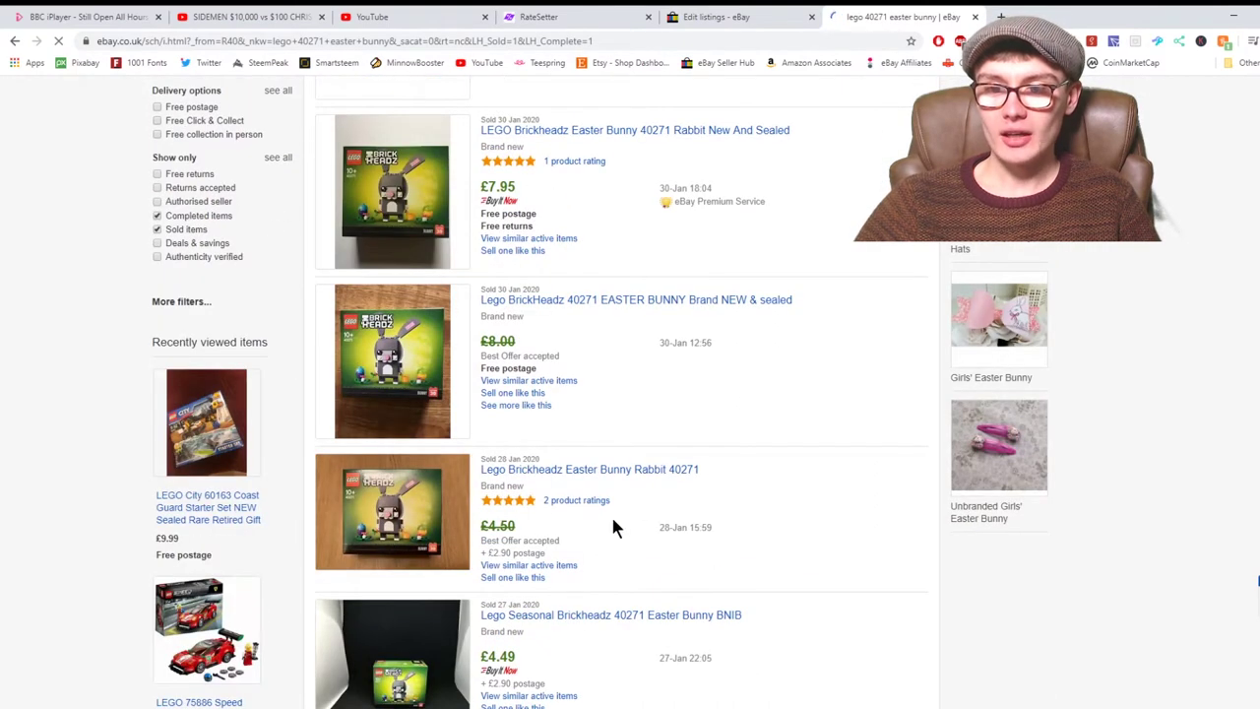
pyautogui.scroll(-2, 613, 526)
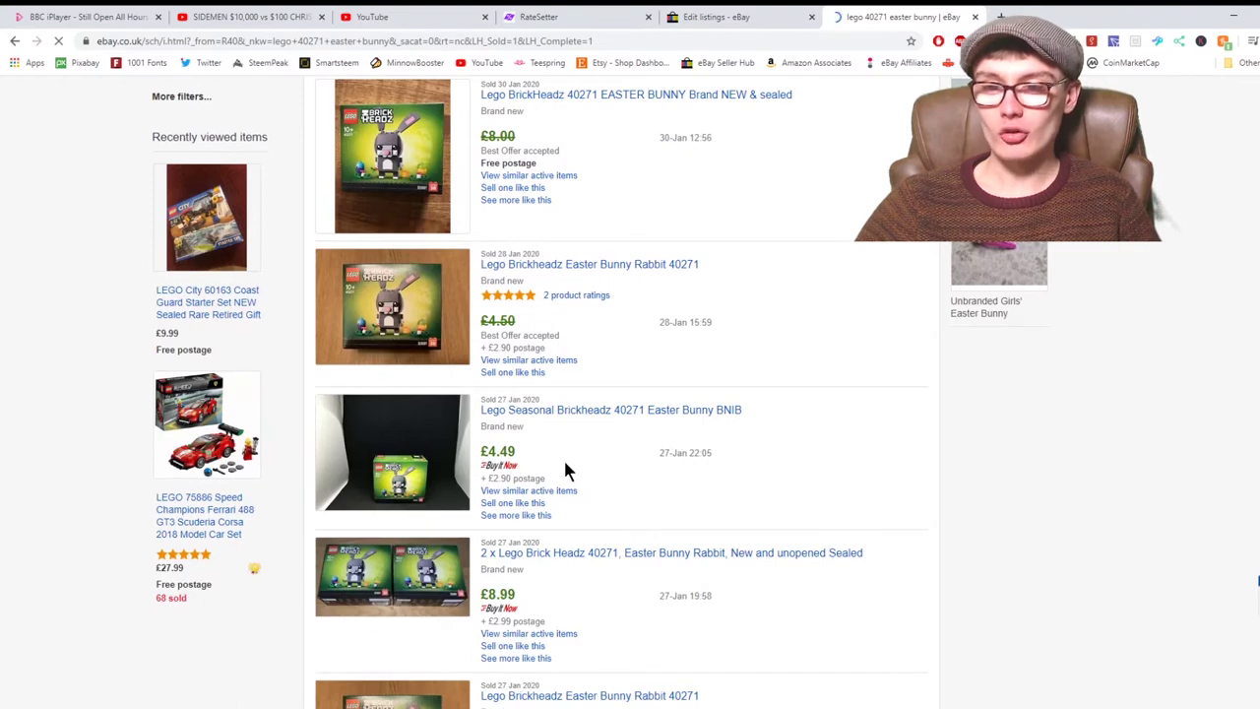
pyautogui.scroll(-1, 565, 465)
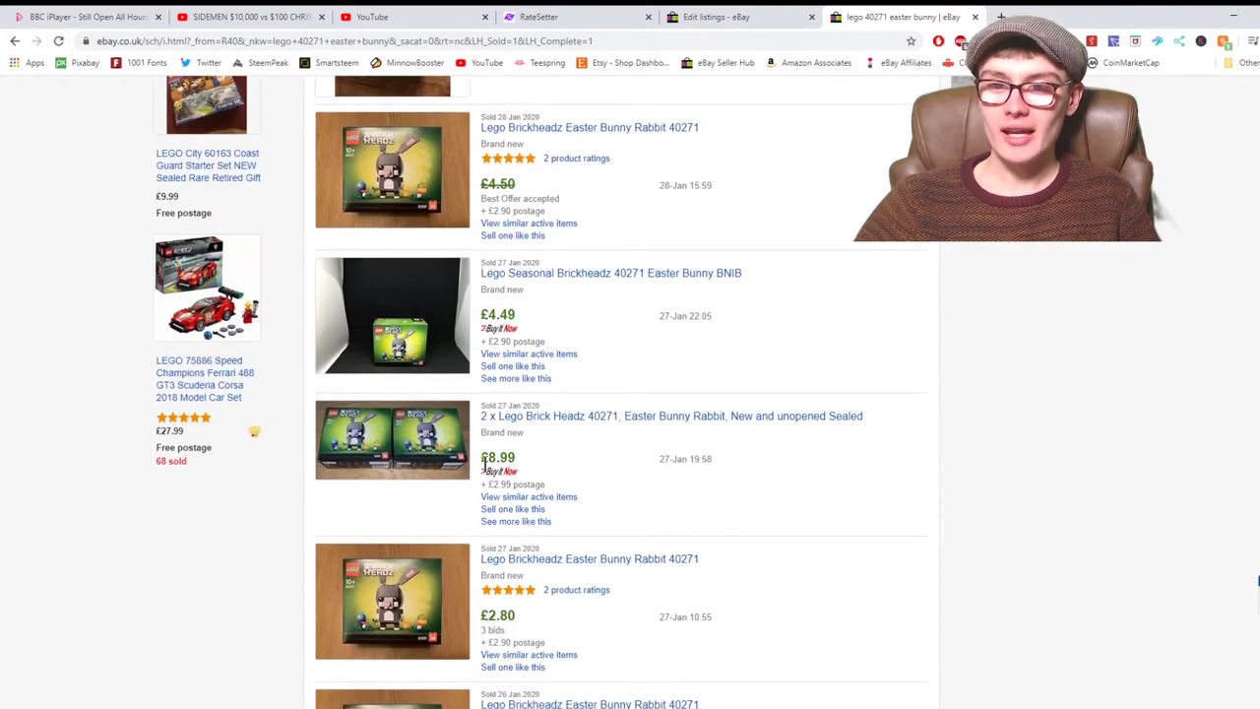
pyautogui.scroll(-3, 600, 472)
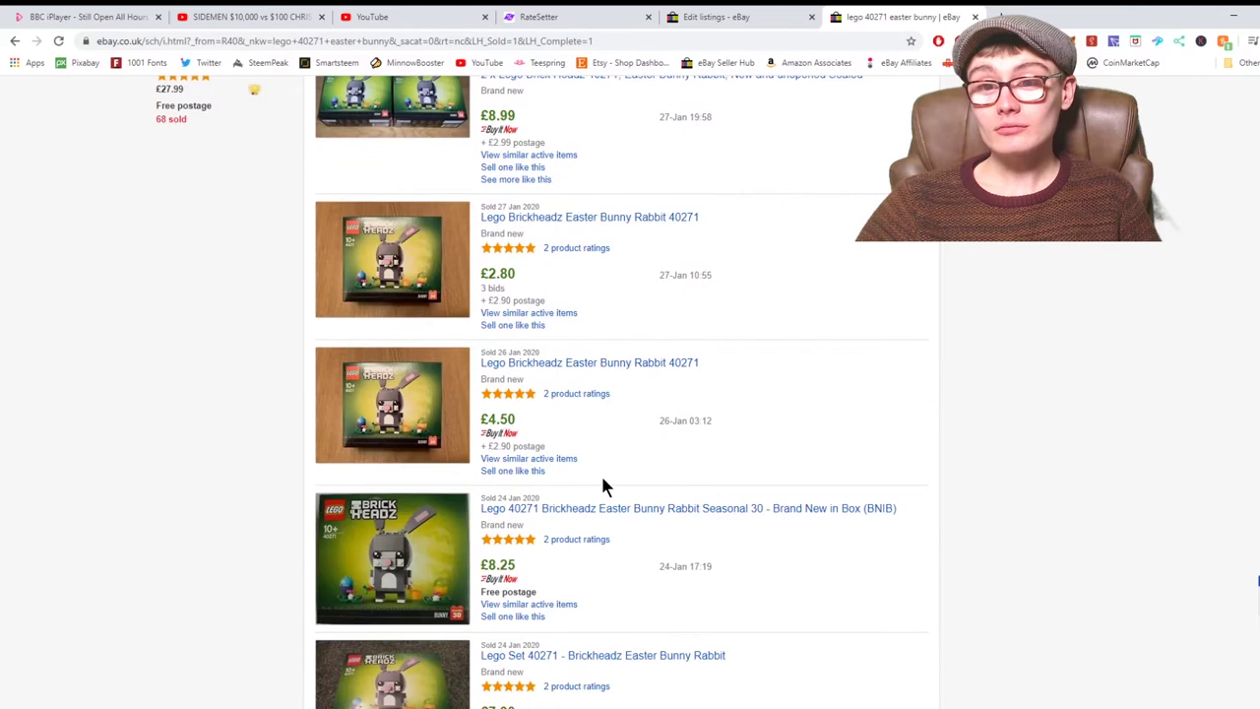
pyautogui.scroll(-1, 669, 475)
pyautogui.scroll(-1, 599, 456)
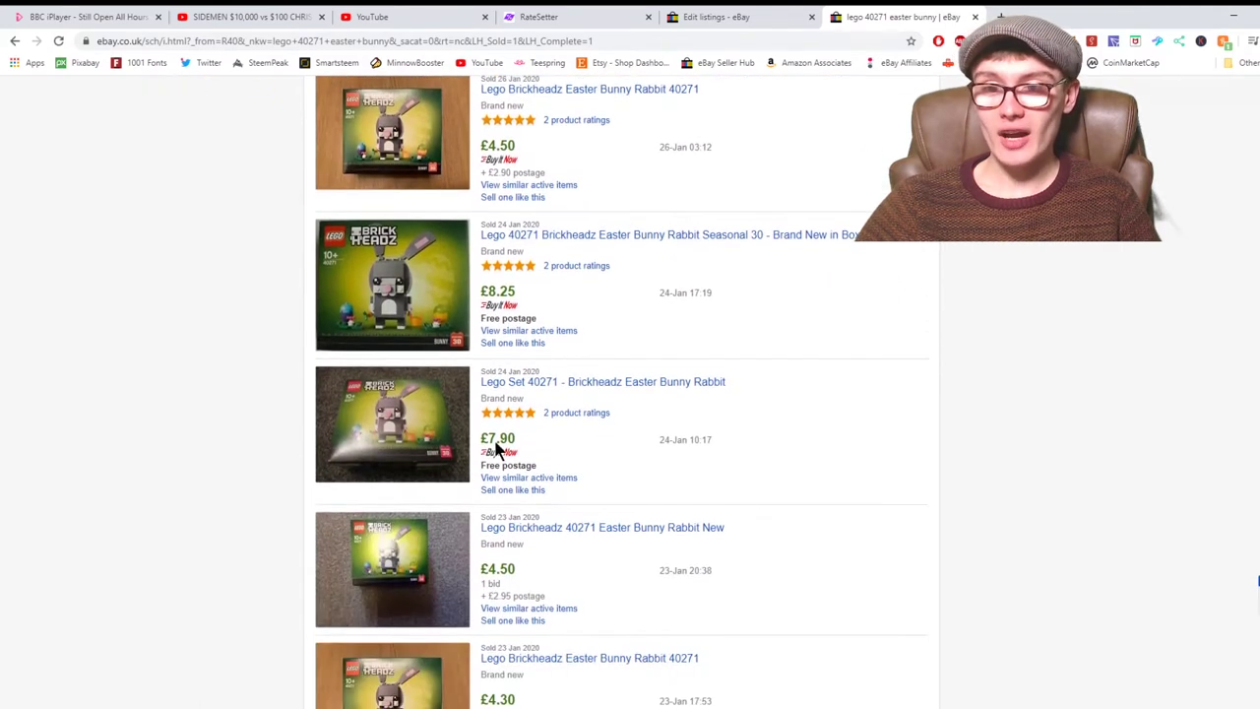
pyautogui.scroll(-1, 619, 463)
pyautogui.scroll(-1, 617, 460)
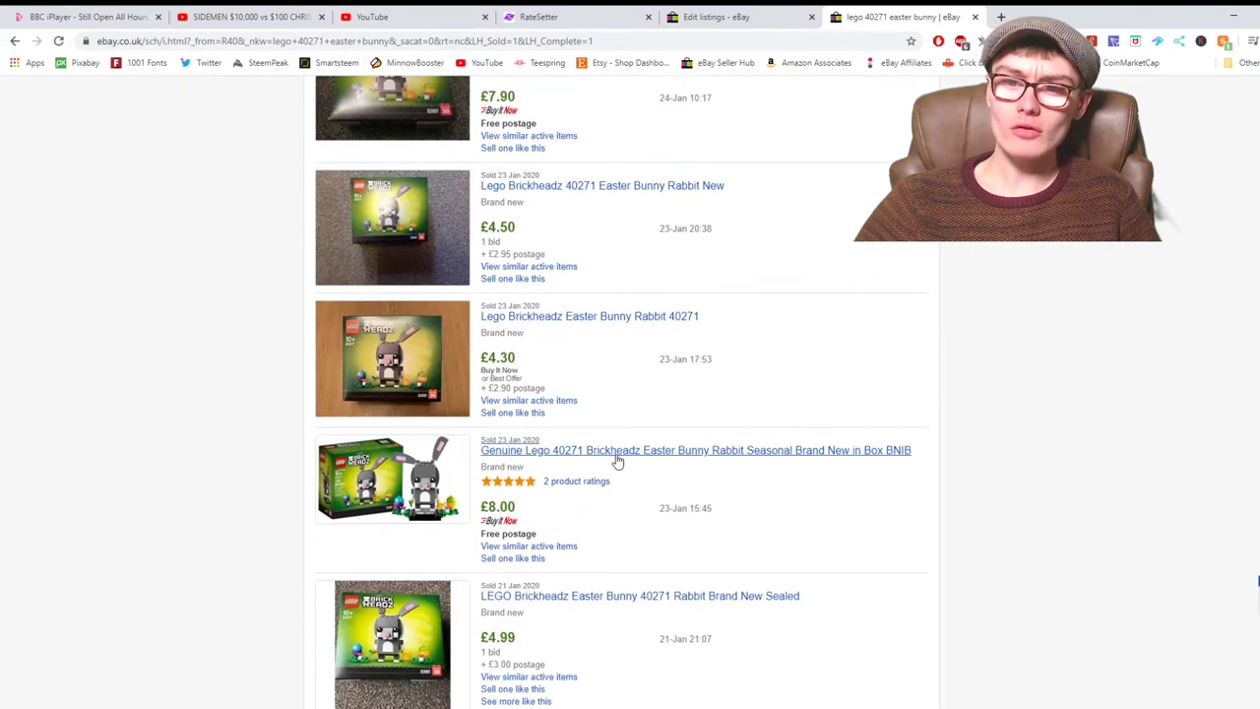
pyautogui.scroll(-3, 617, 461)
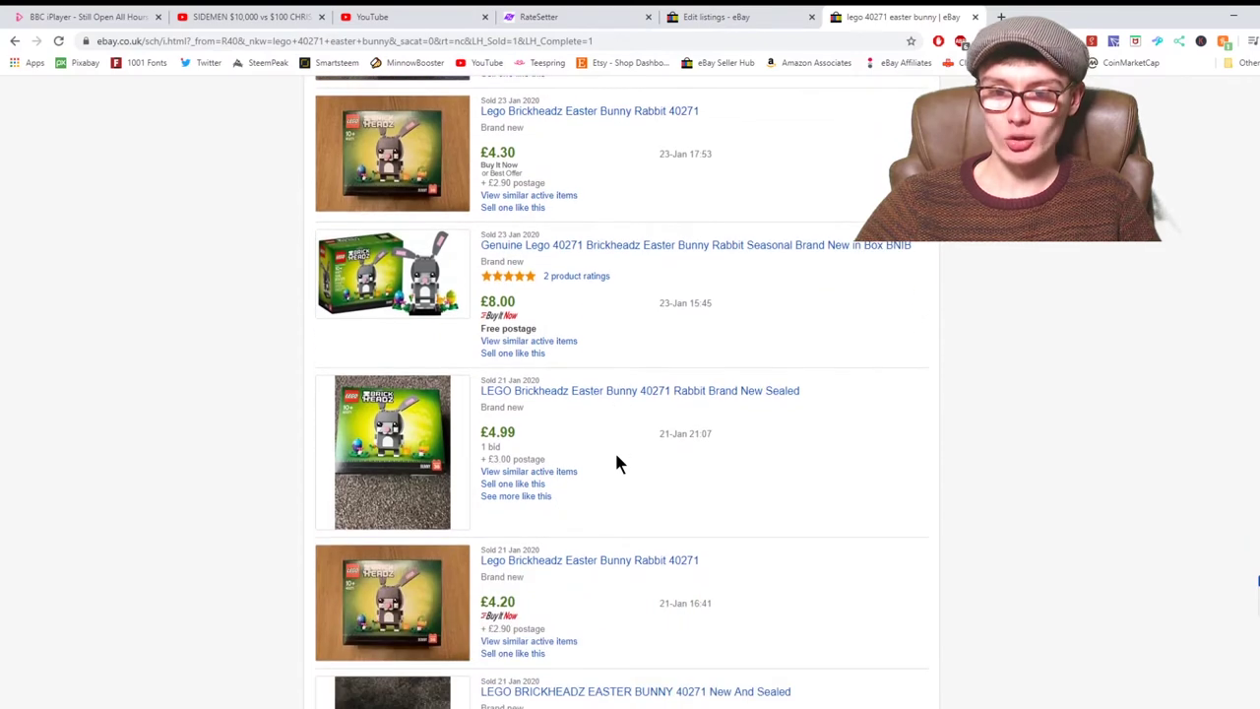
pyautogui.scroll(3, 617, 459)
# Step: In the bulk listing editor, set the Buy it now price of the LEGO 40271 Easter Bunny listing to £8.95
pyautogui.click(716, 17)
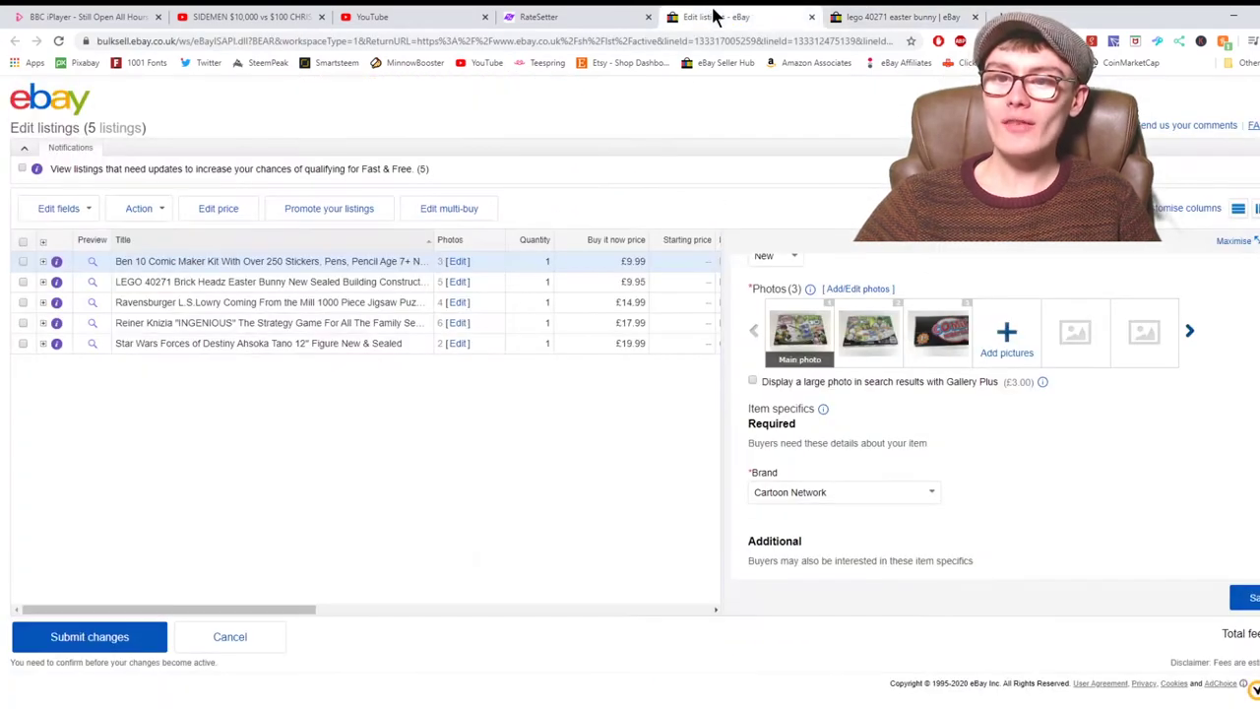
pyautogui.click(621, 275)
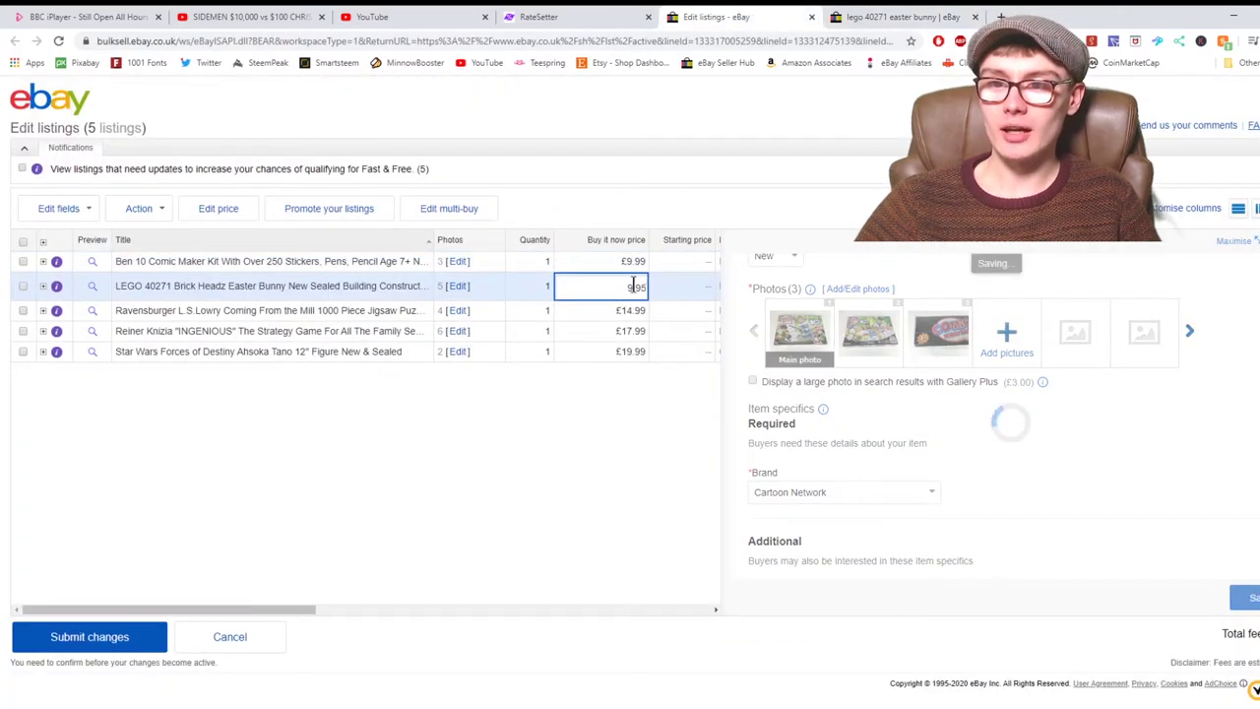
pyautogui.press('Delete')
pyautogui.write('8')
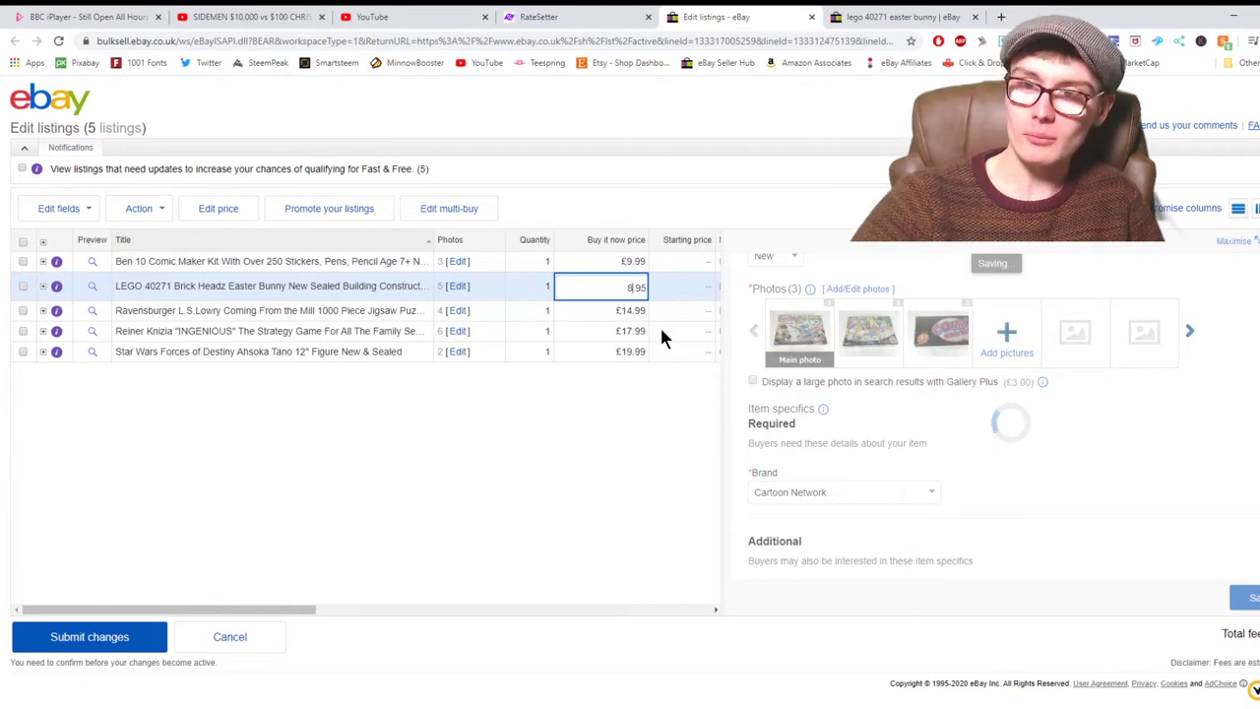
pyautogui.click(631, 425)
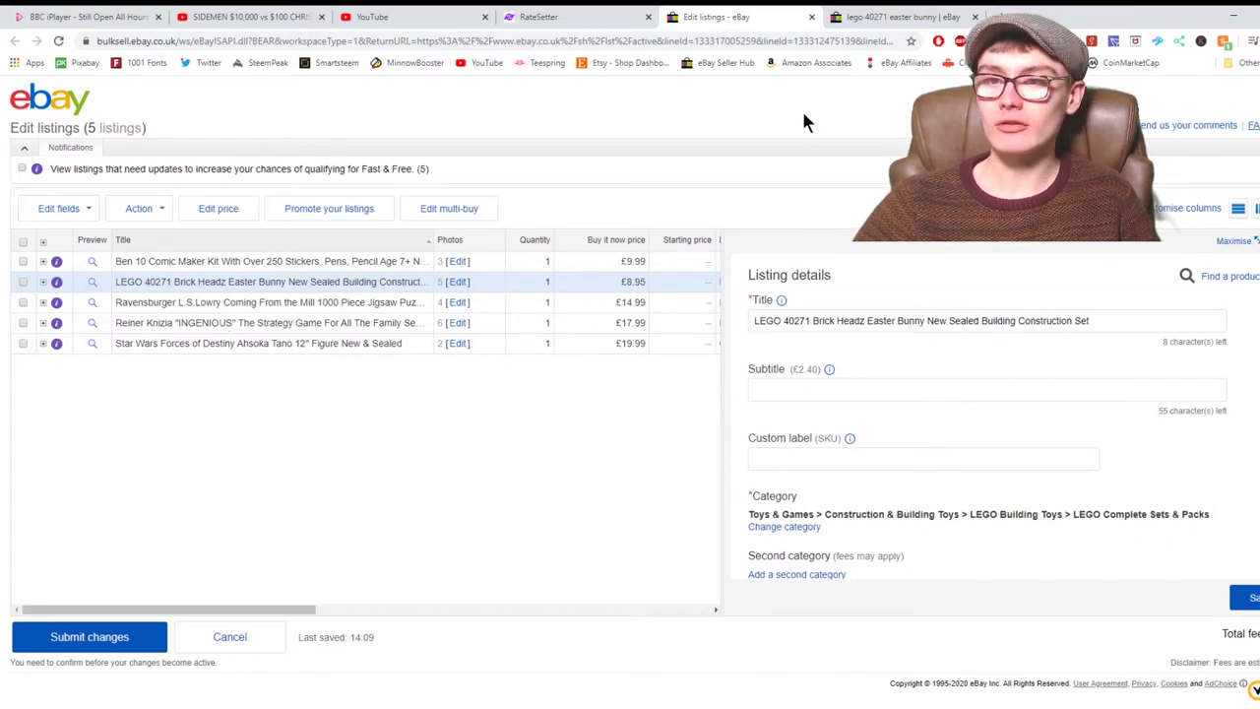
# Step: Return to the eBay search and look up sold listings for "l s lowry coming from the mill"
pyautogui.click(872, 16)
pyautogui.scroll(-5, 748, 128)
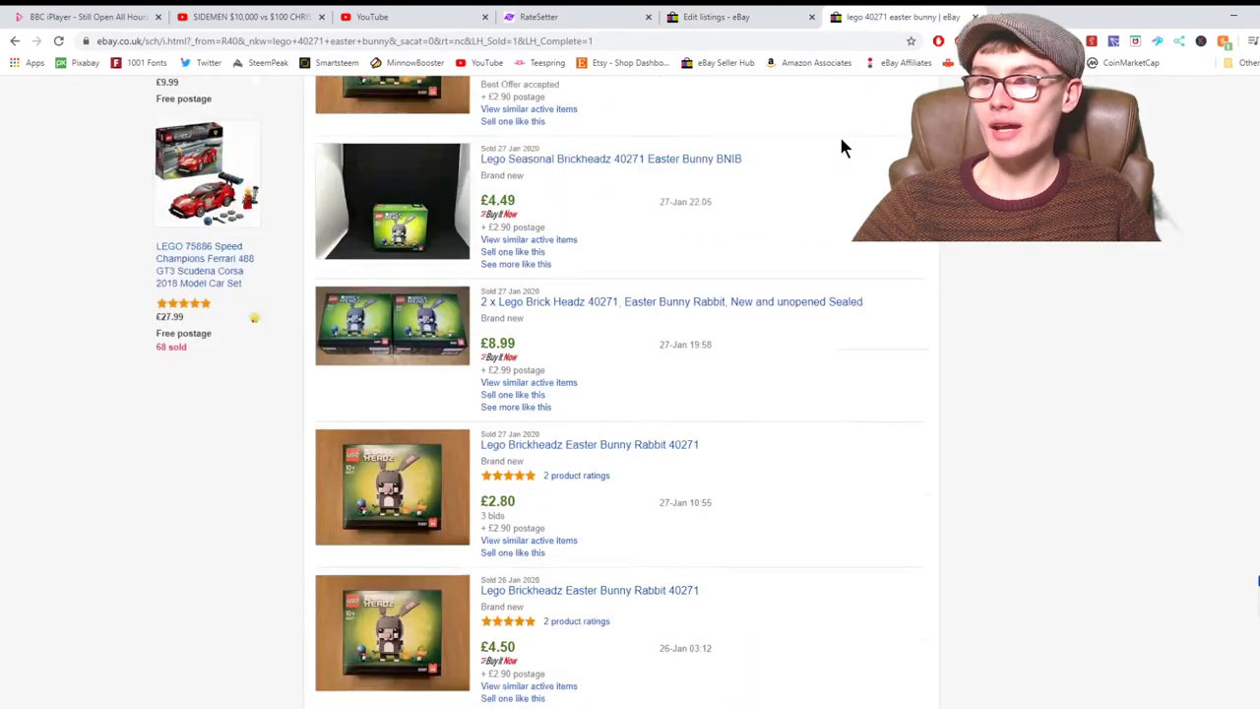
pyautogui.hotkey('alt', 'Left')
pyautogui.hotkey('alt', 'Left')
pyautogui.hotkey('alt', 'Left')
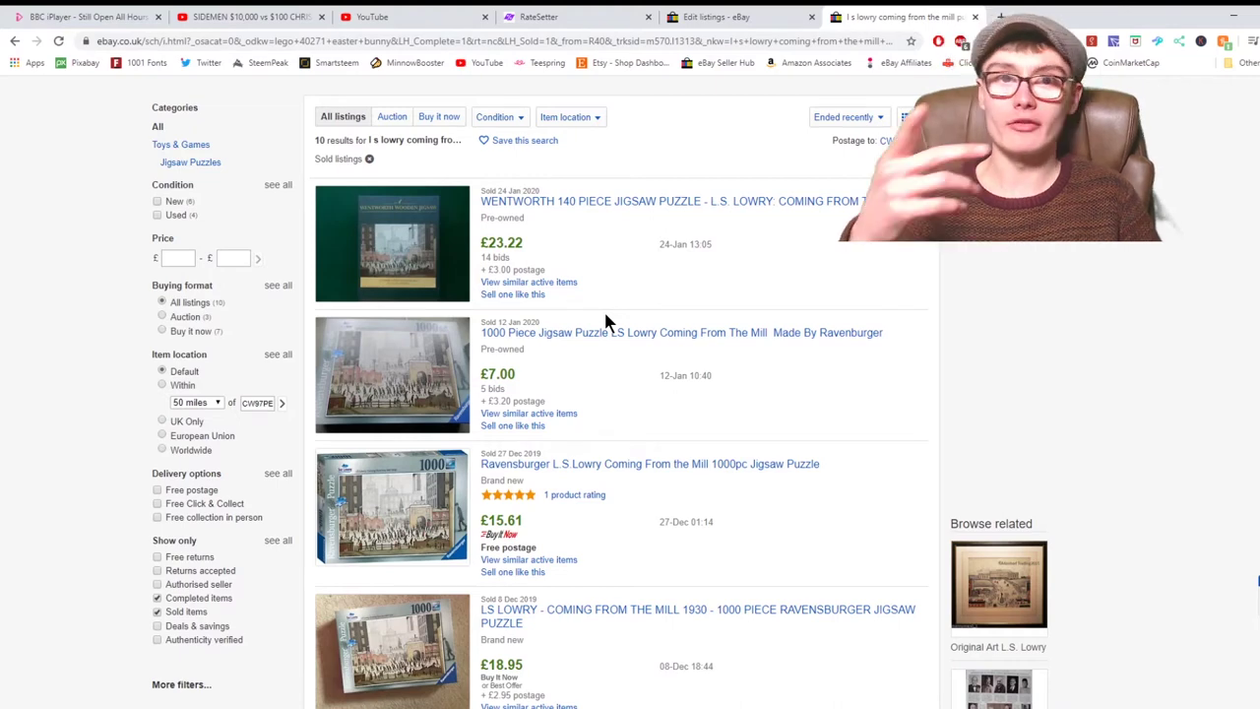
# Step: Examine the sold prices, conditions and postage of the L.S. Lowry 1000-piece puzzle and compare them with the own listing's Buy it now price
pyautogui.scroll(-1, 526, 443)
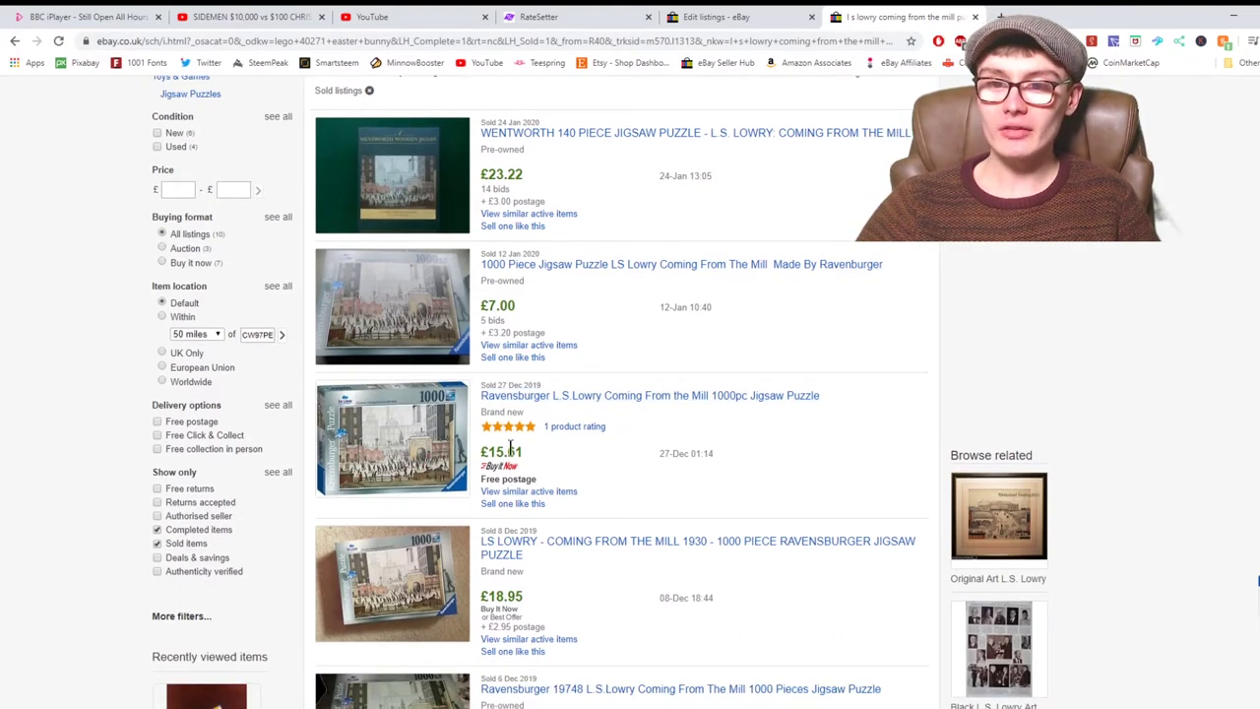
pyautogui.scroll(-2, 595, 468)
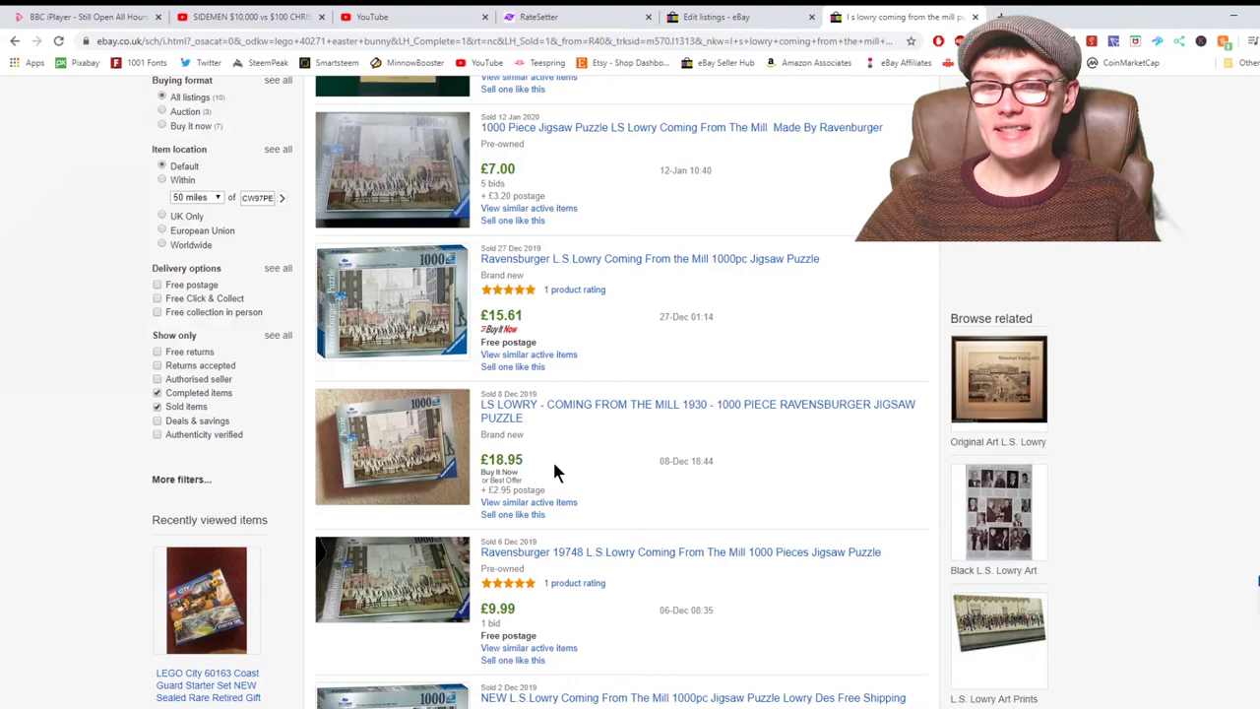
pyautogui.scroll(-2, 581, 490)
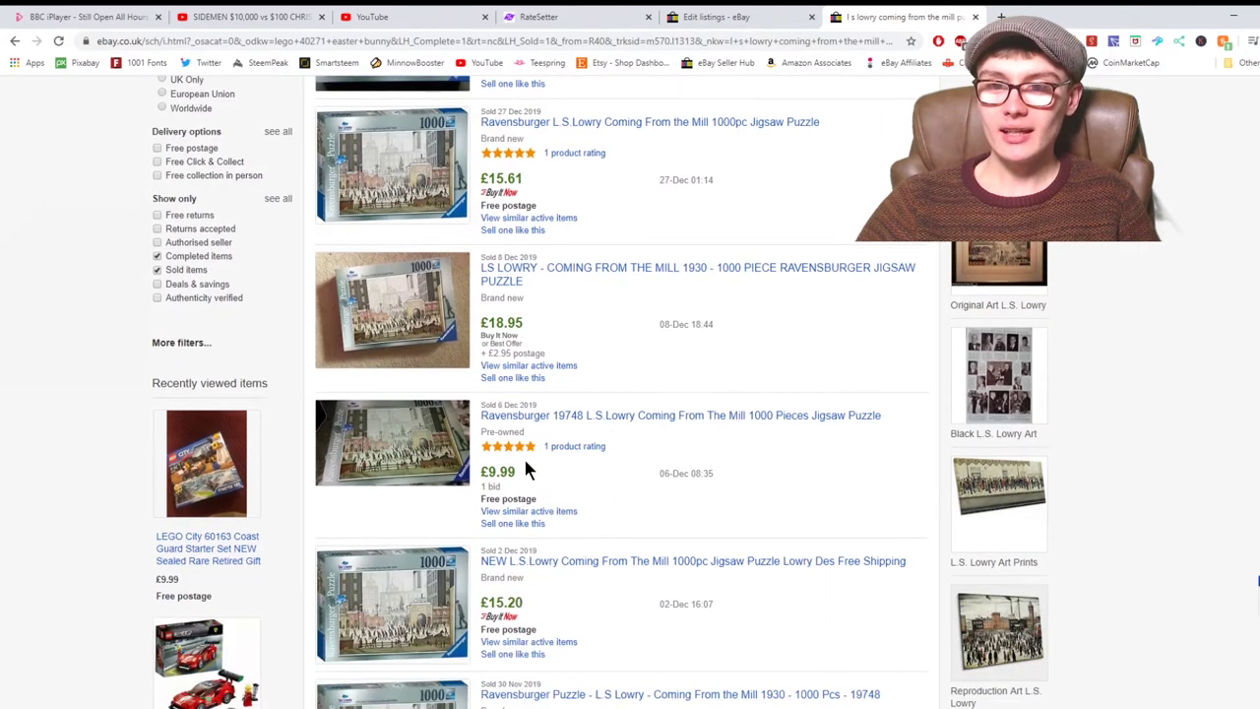
pyautogui.scroll(-2, 584, 499)
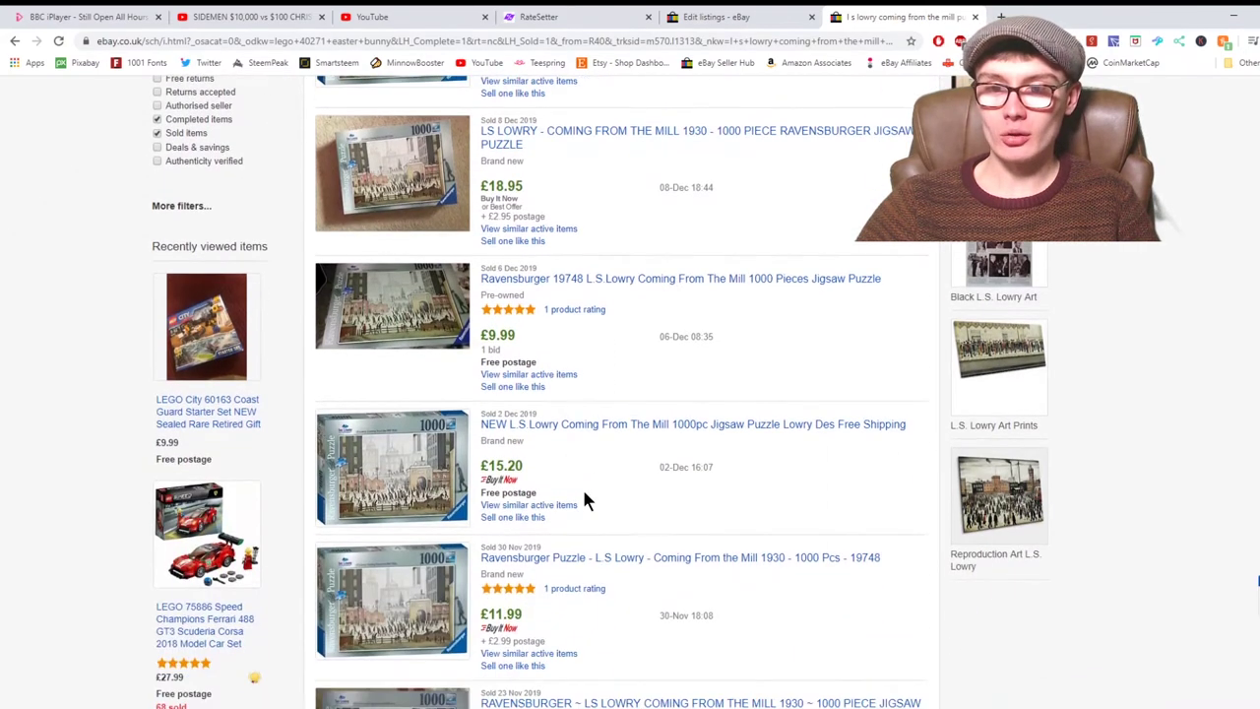
pyautogui.scroll(-3, 566, 487)
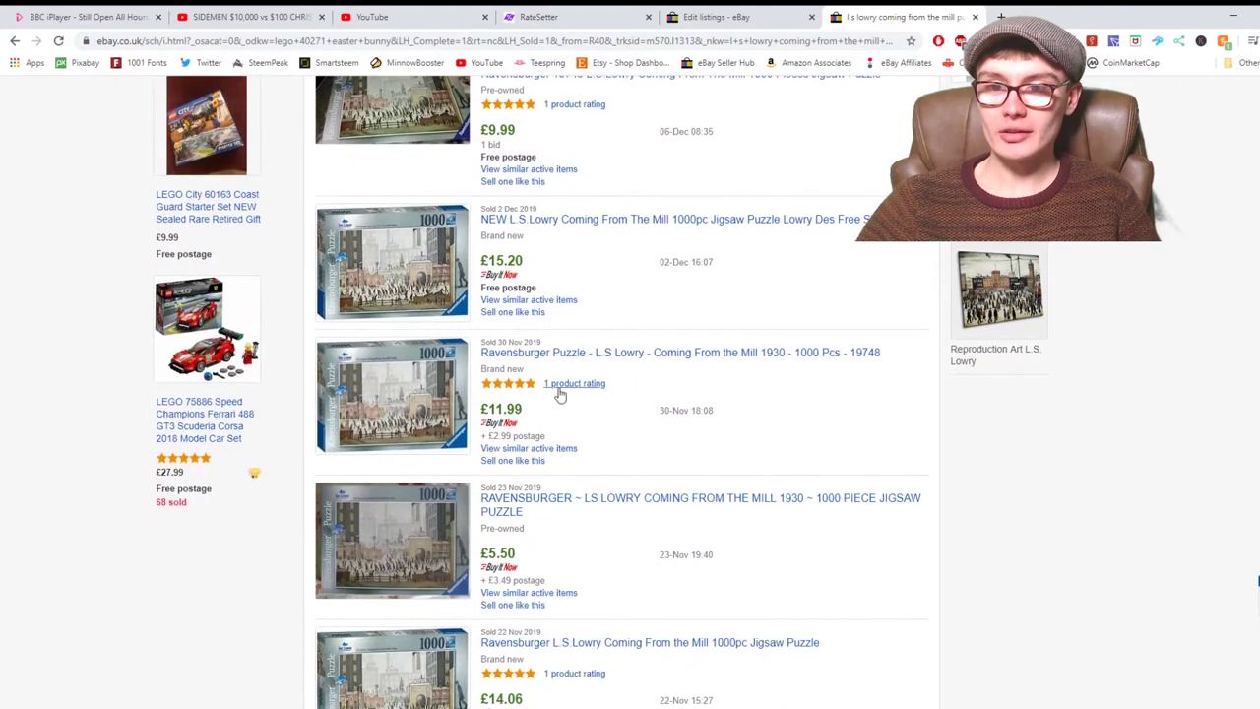
pyautogui.scroll(-2, 611, 474)
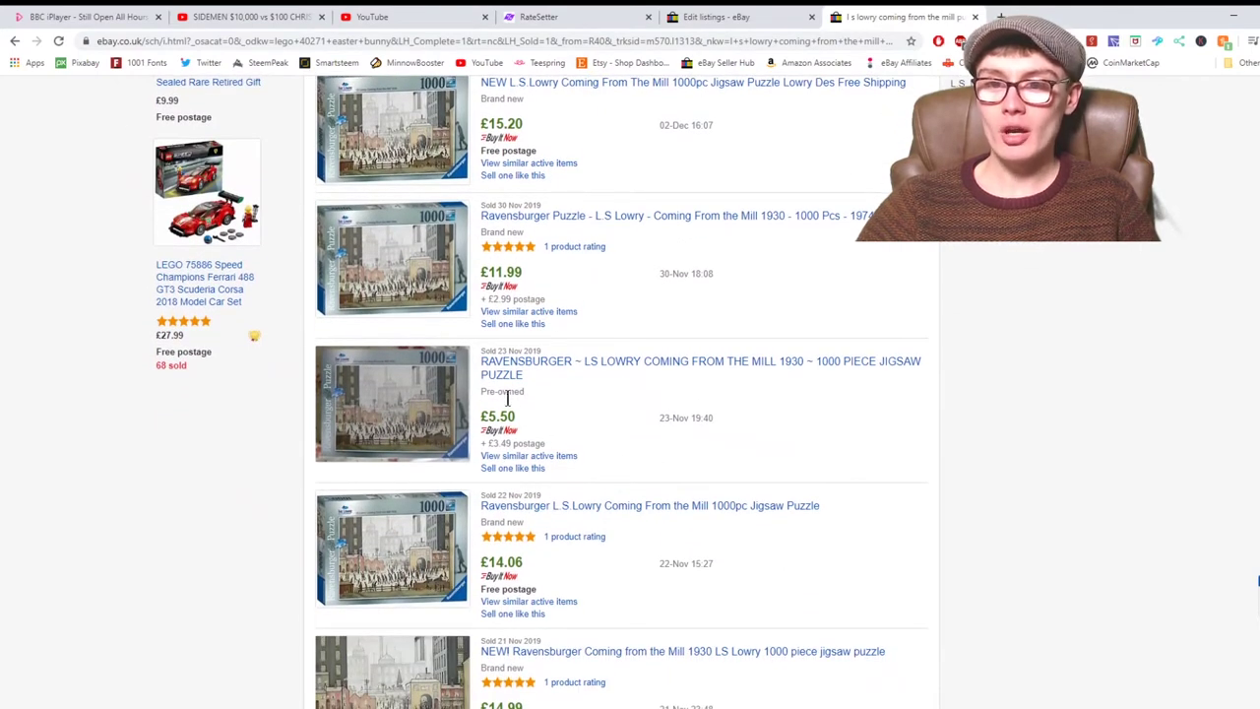
pyautogui.scroll(-2, 621, 436)
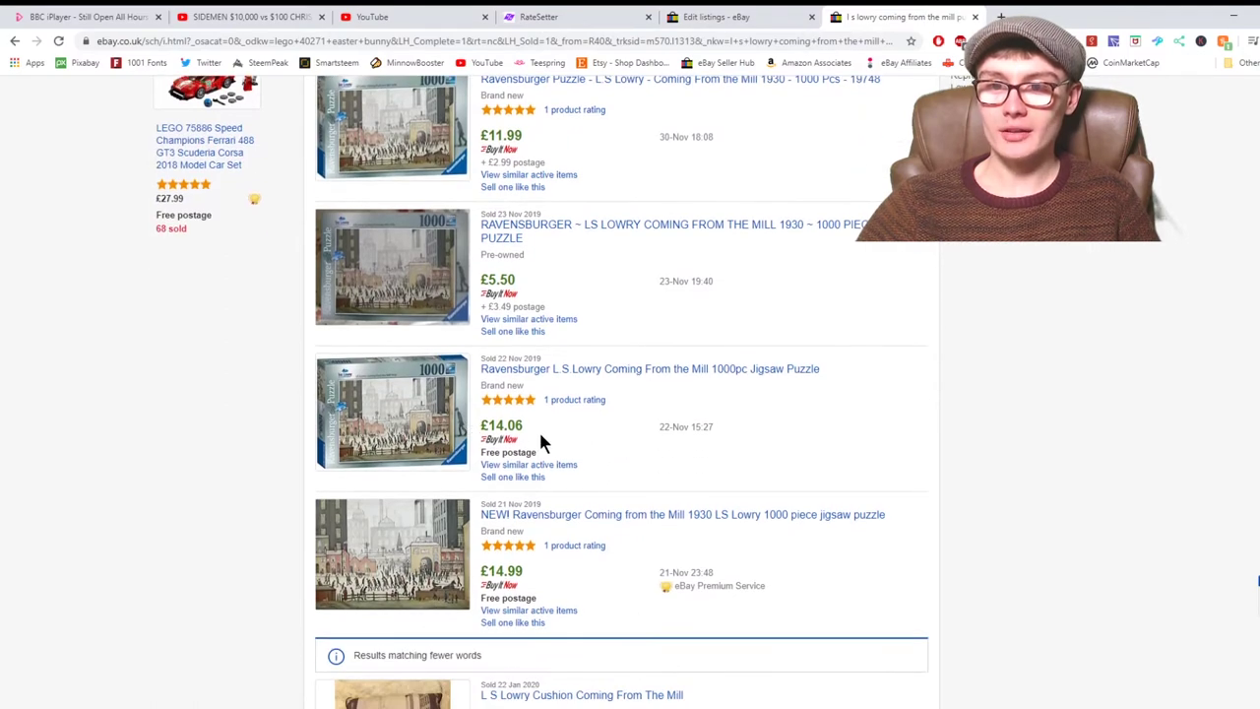
pyautogui.scroll(9, 636, 430)
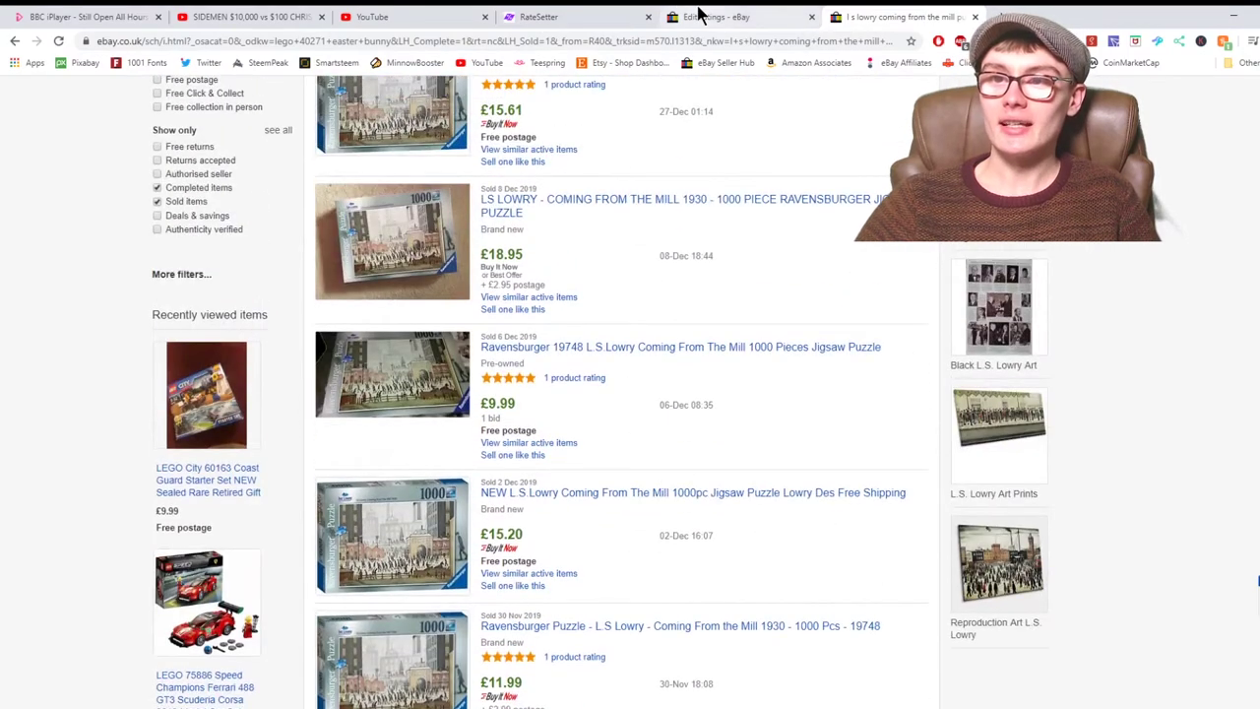
pyautogui.click(698, 17)
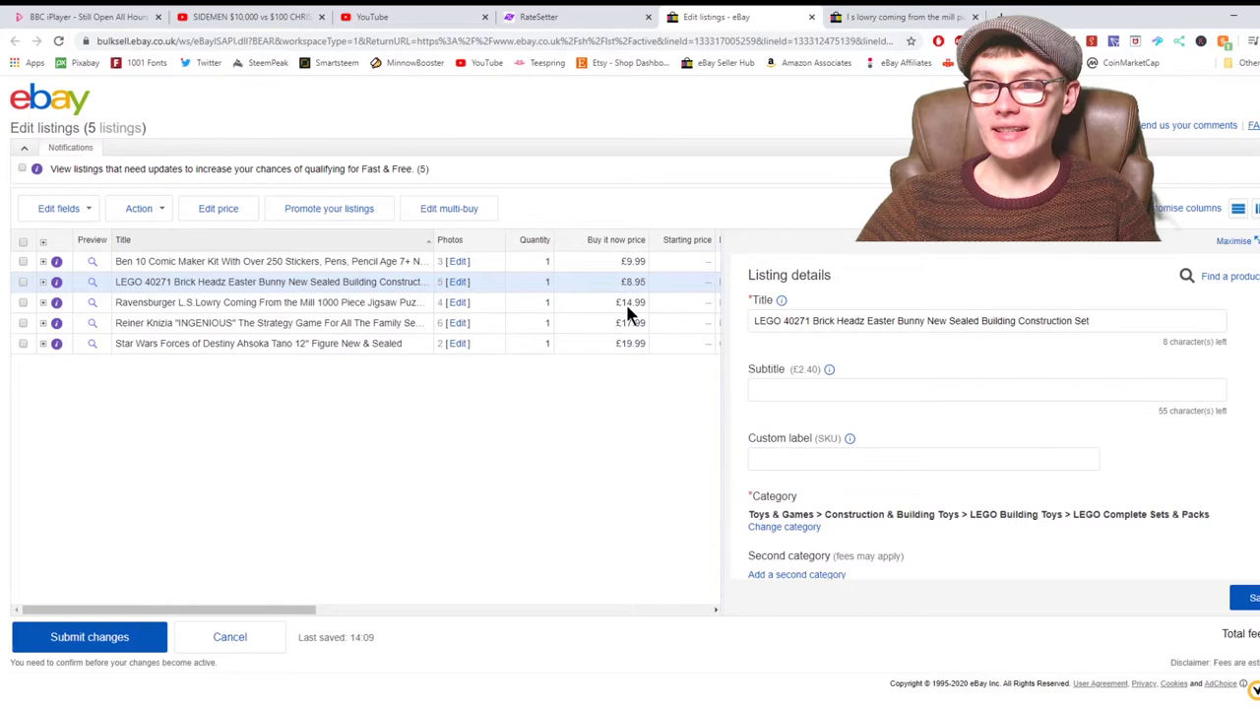
pyautogui.click(857, 17)
pyautogui.scroll(-1, 742, 277)
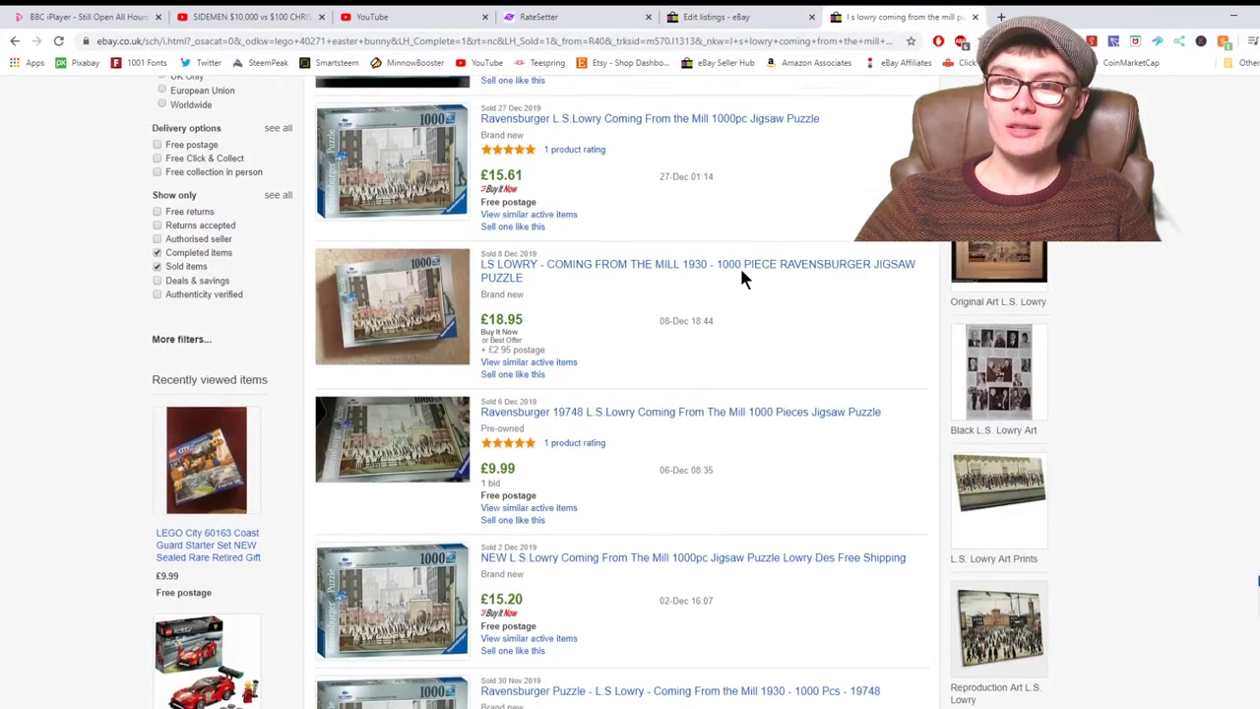
pyautogui.scroll(1, 741, 278)
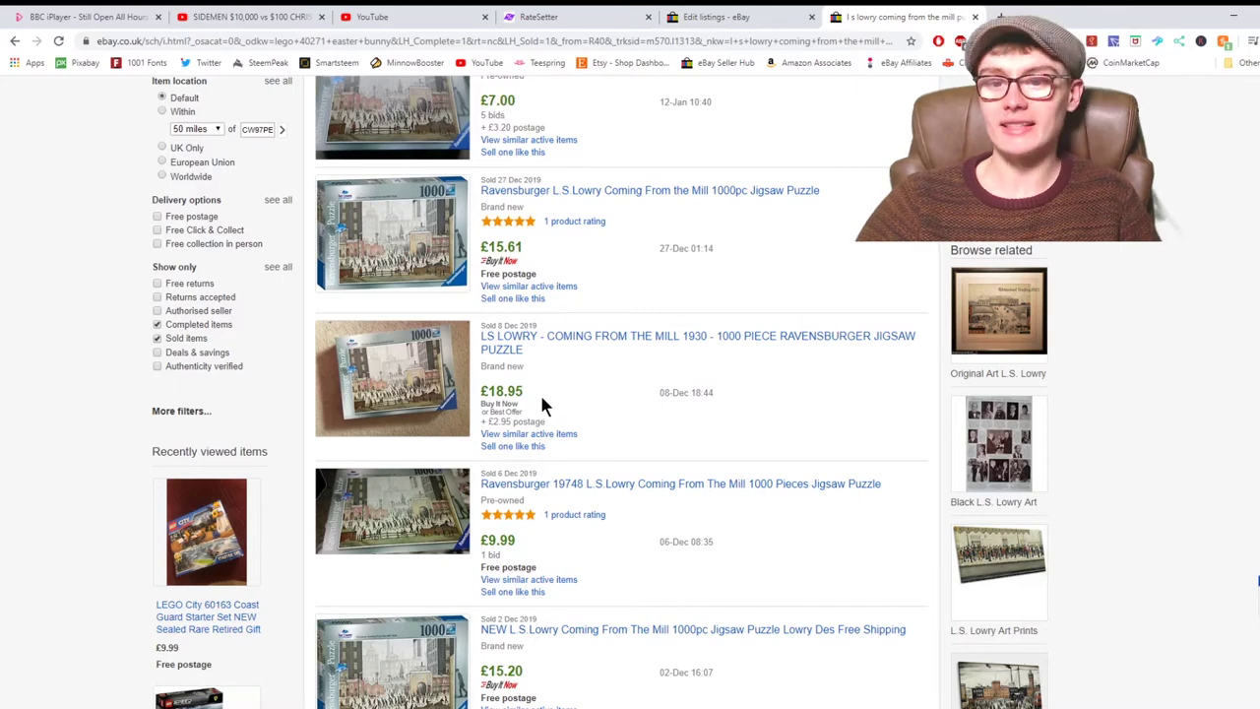
pyautogui.scroll(2, 590, 404)
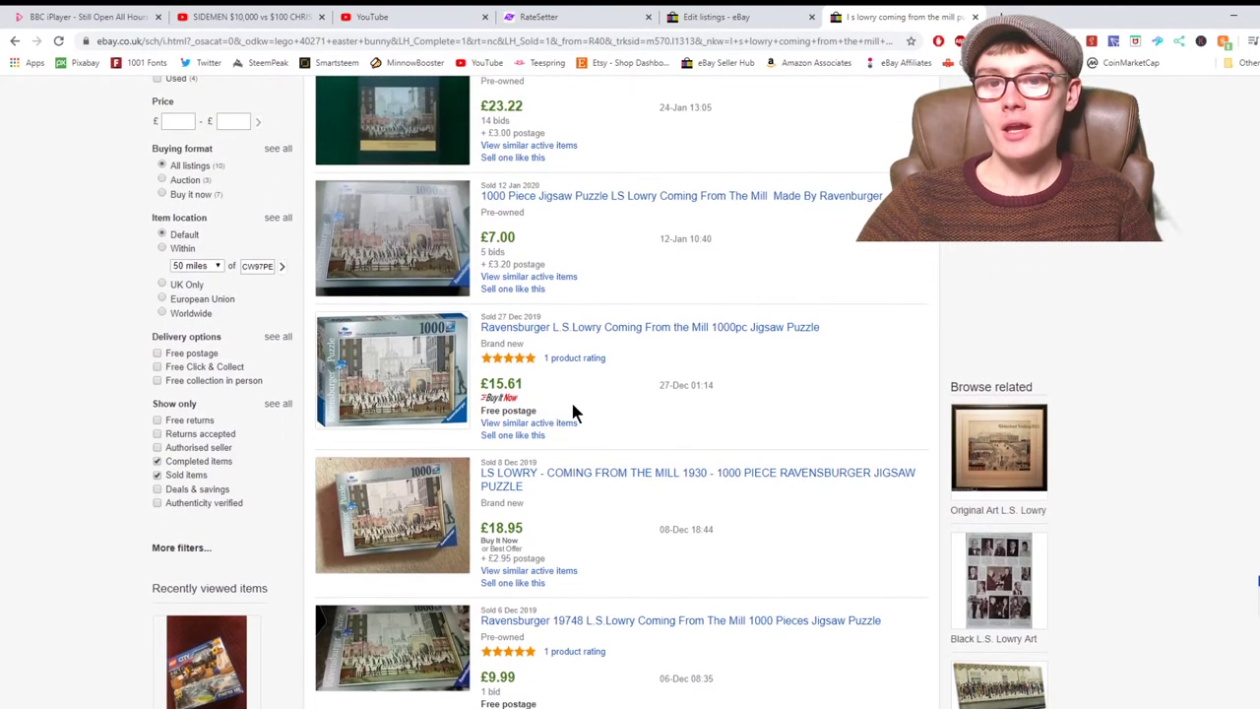
# Step: Return to the bulk listing editor and set the Ravensburger L.S. Lowry puzzle listing's Buy it now price to £12.99
pyautogui.click(707, 15)
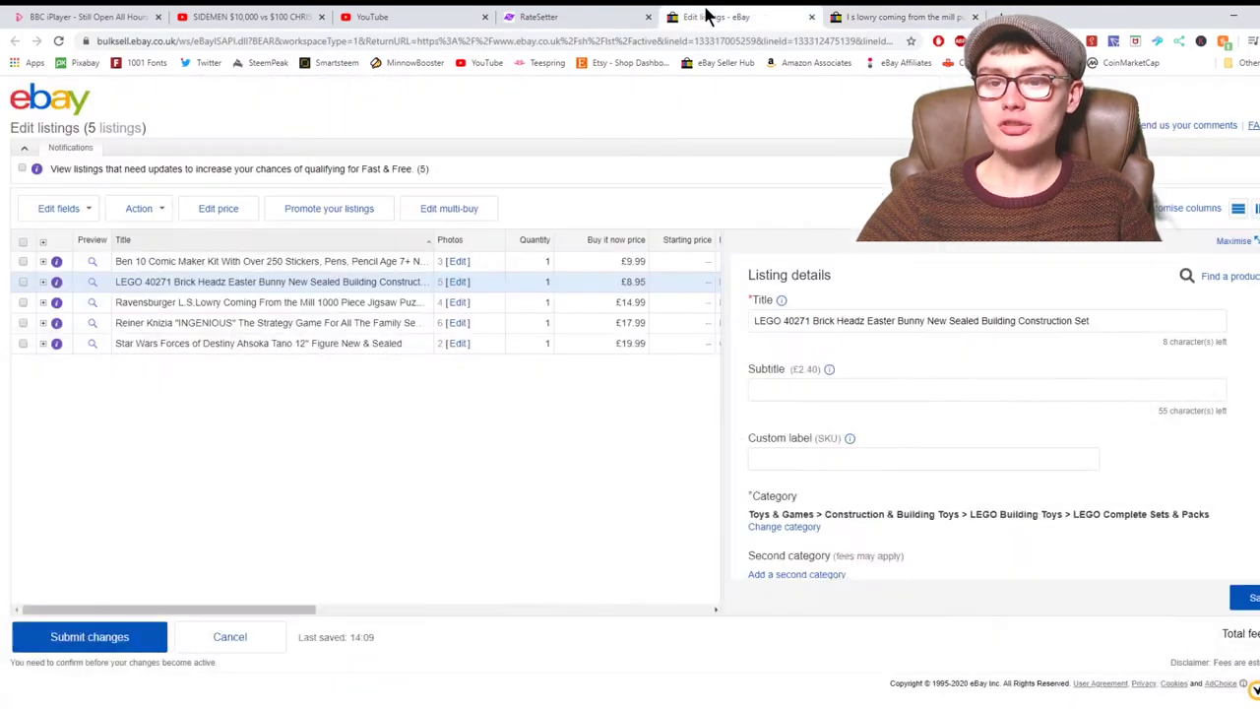
pyautogui.click(631, 308)
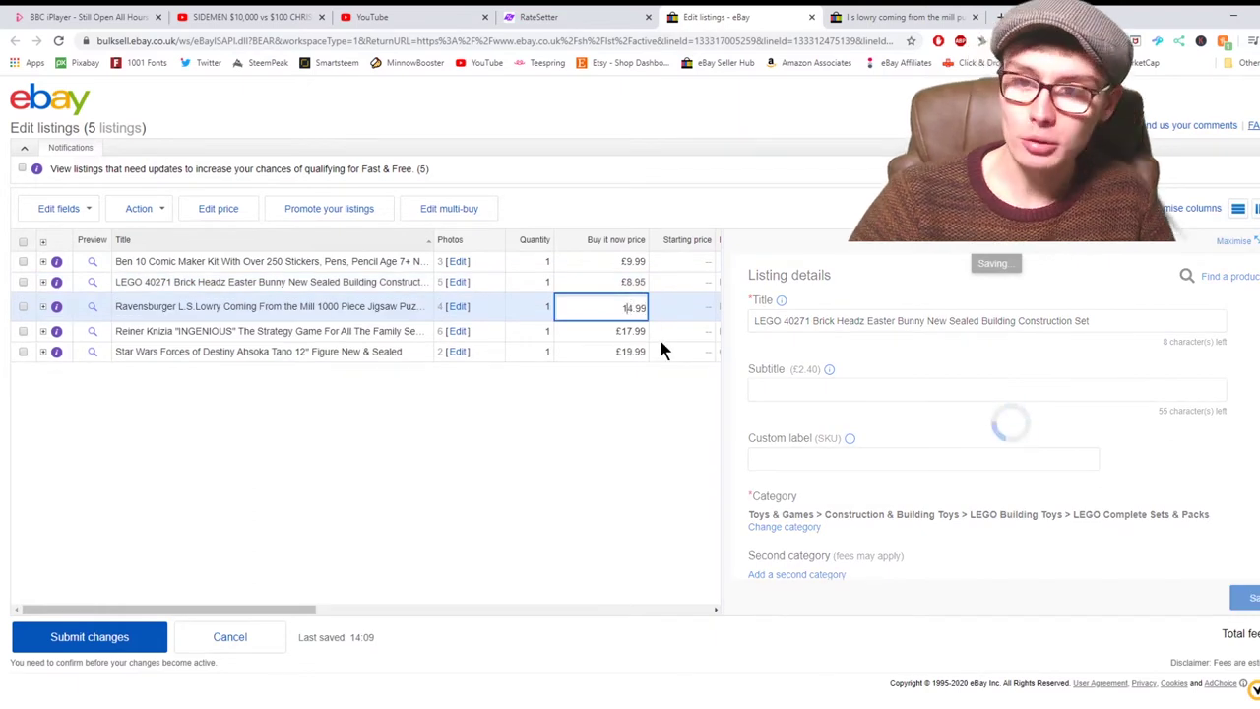
pyautogui.press('Delete')
pyautogui.write('2')
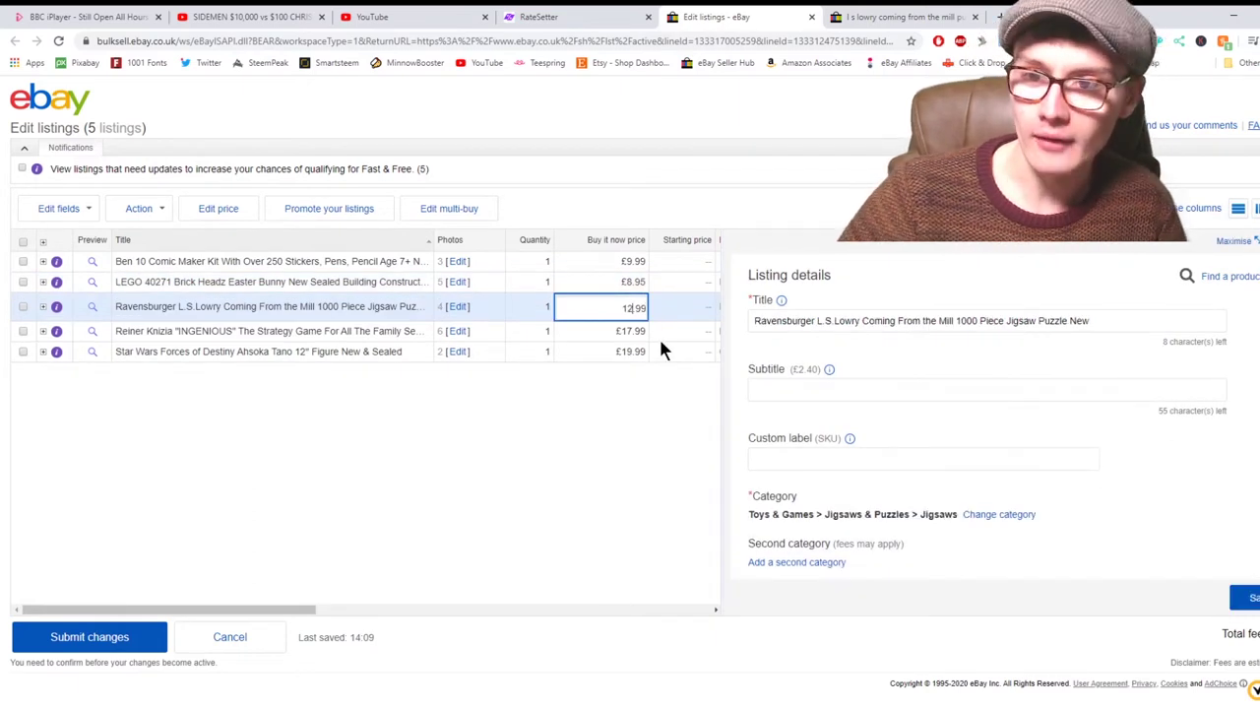
pyautogui.click(640, 407)
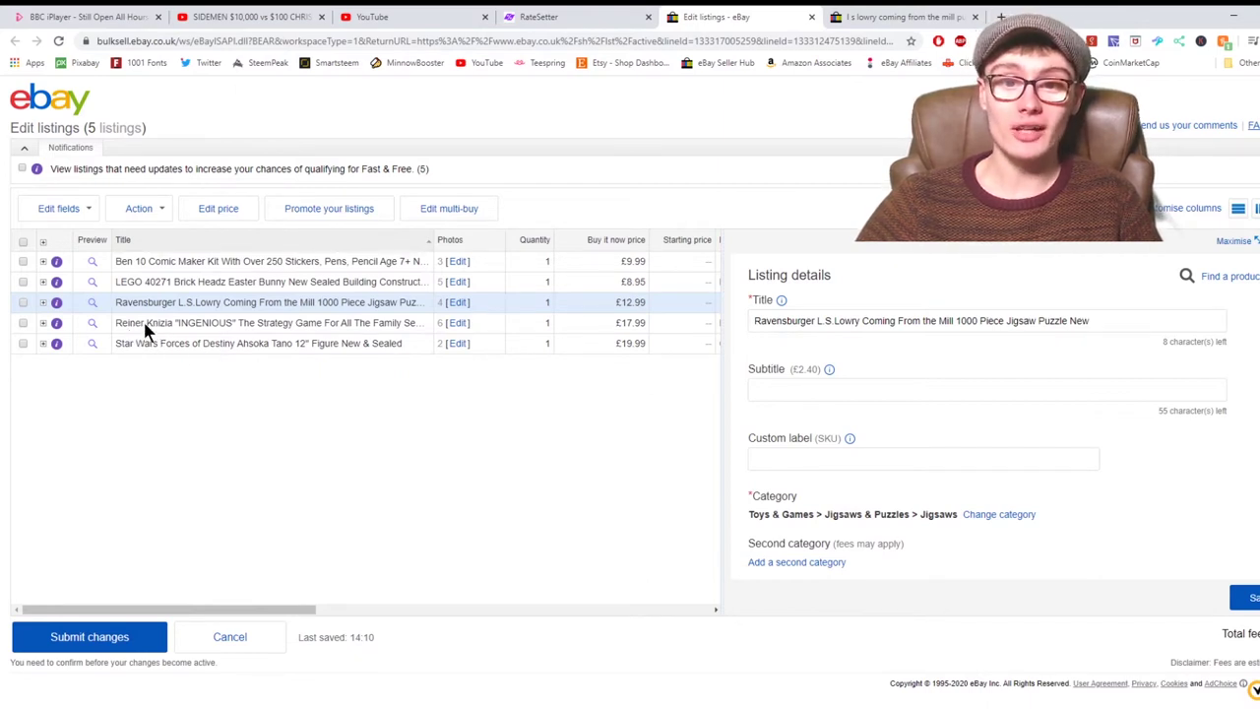
# Step: Go back to the eBay search and look up sold listings for "reiner knizia ingenious"
pyautogui.click(875, 17)
pyautogui.scroll(3, 580, 195)
pyautogui.moveTo(490, 122); pyautogui.dragTo(143, 132)
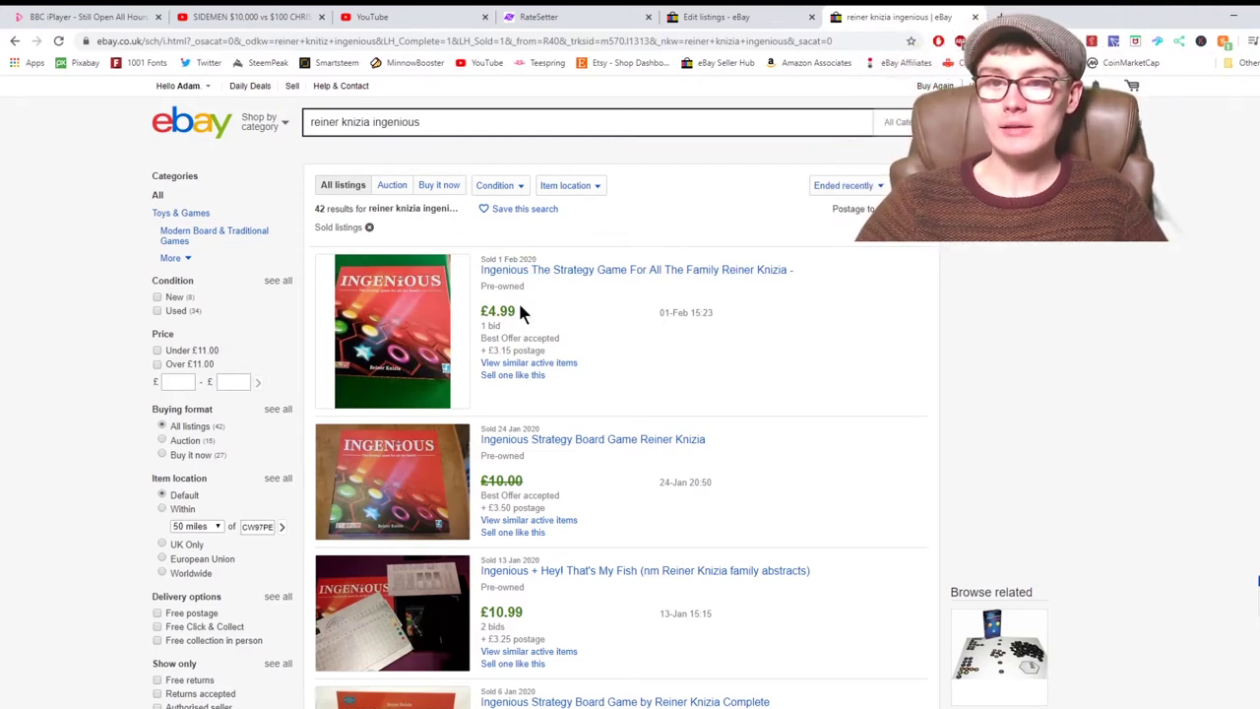
# Step: Examine the sold prices, conditions and postage of the Reiner Knizia Ingenious board game, paying attention to brand-new copies
pyautogui.scroll(-2, 640, 354)
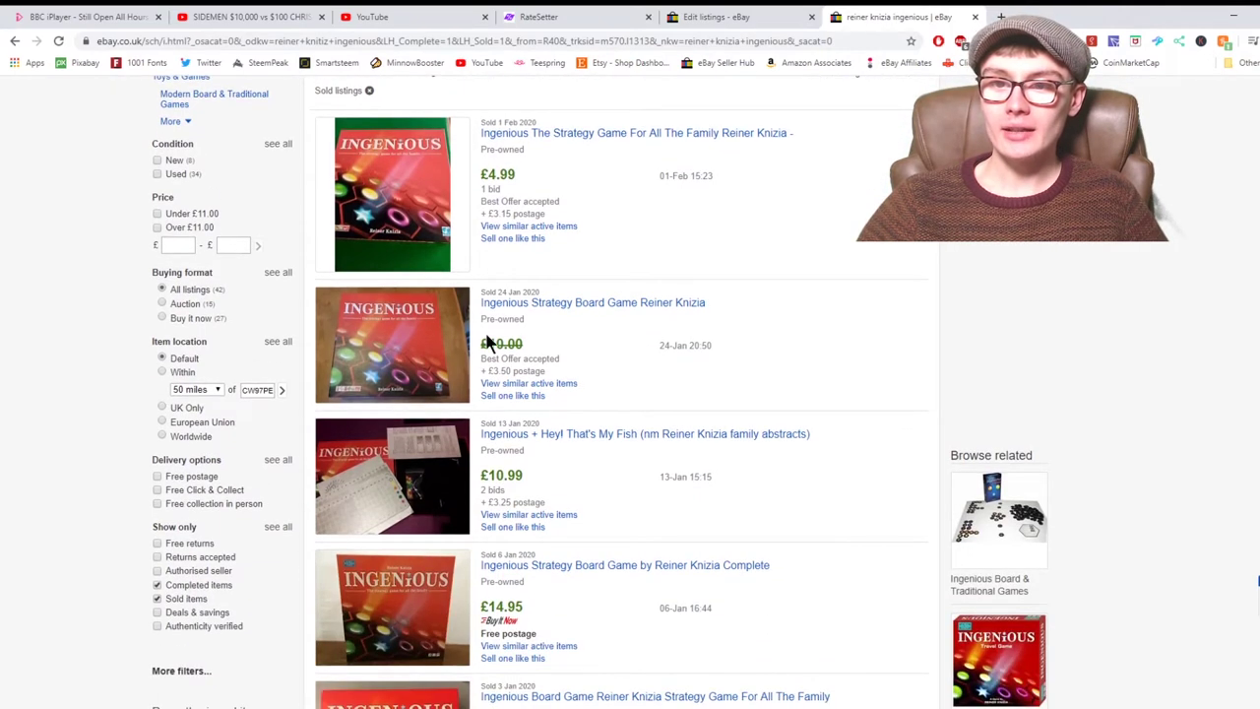
pyautogui.scroll(-2, 594, 357)
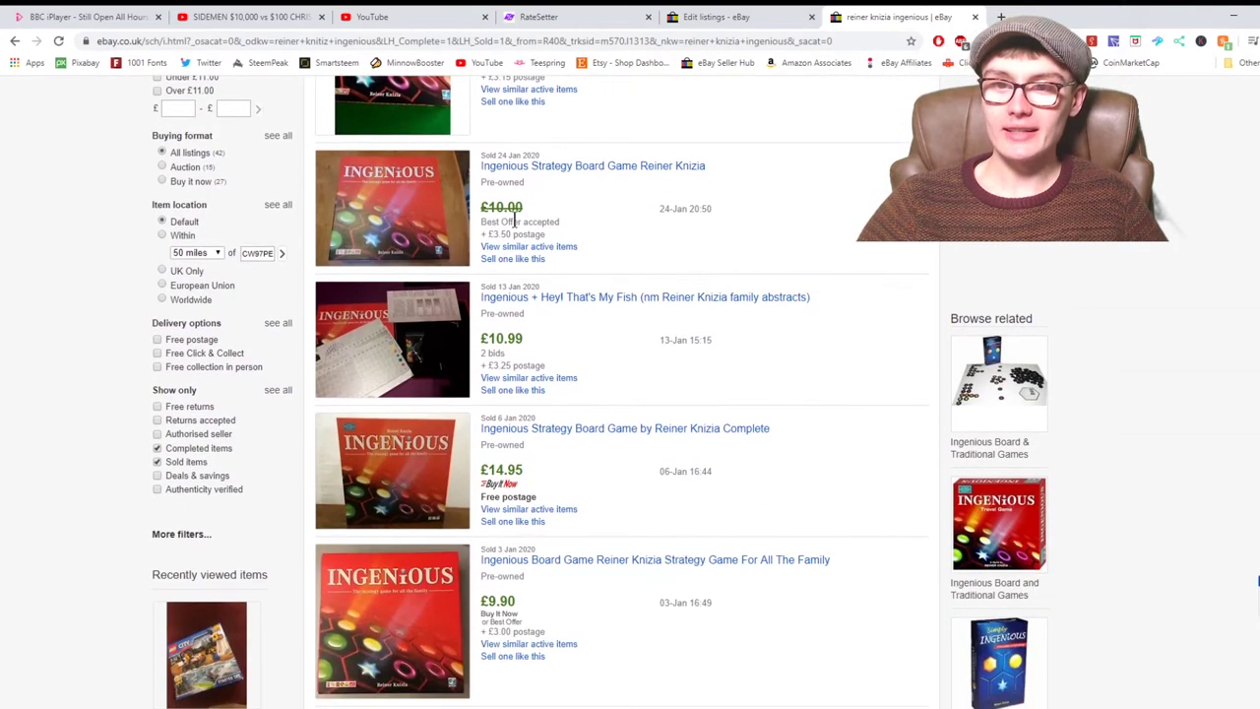
pyautogui.scroll(-2, 640, 402)
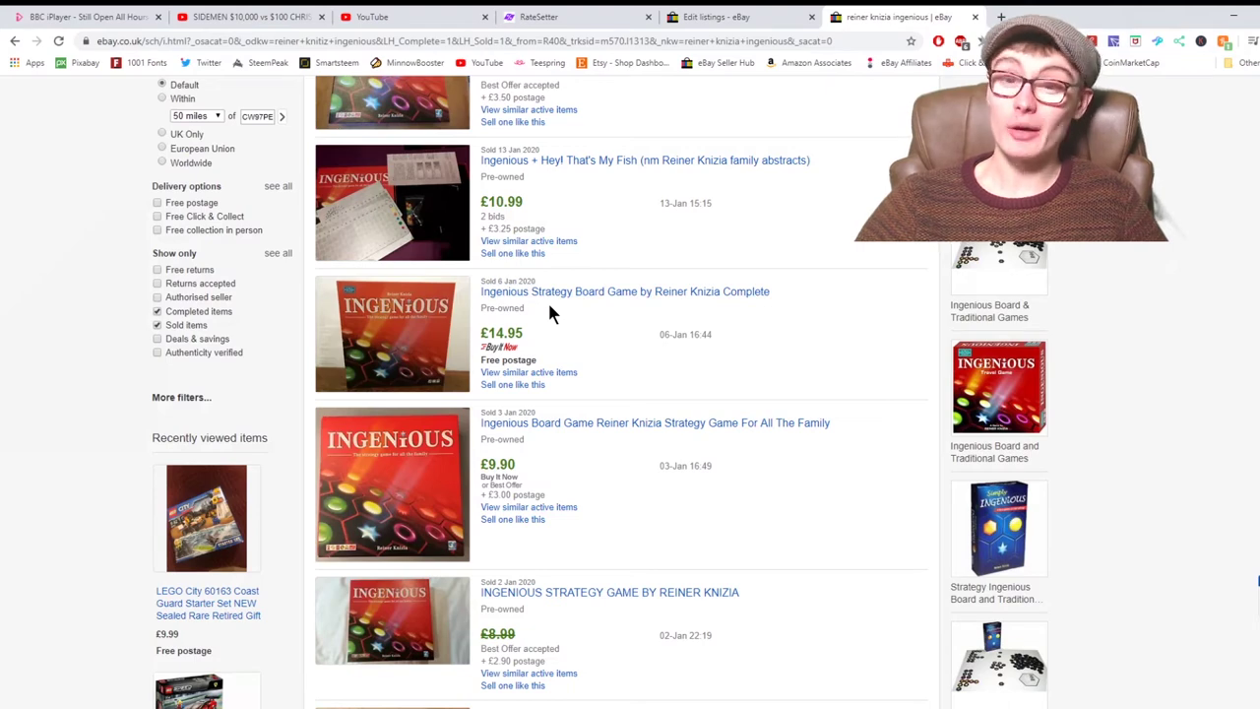
pyautogui.scroll(-3, 557, 323)
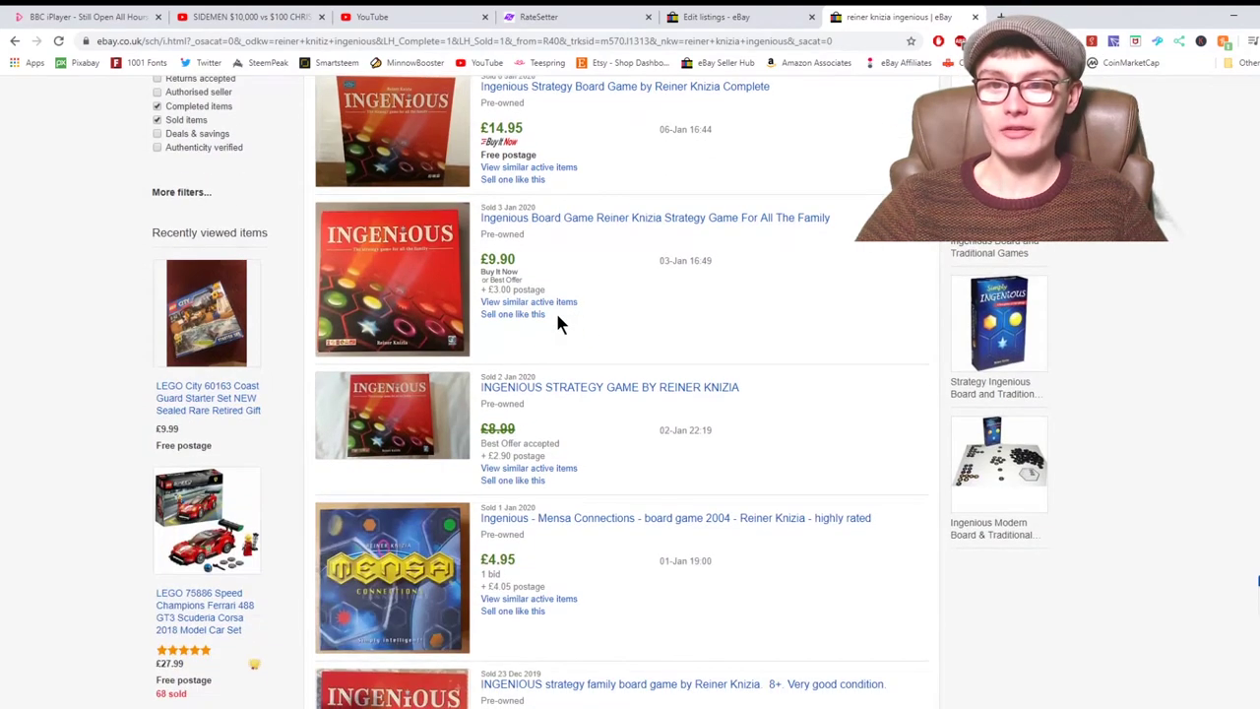
pyautogui.scroll(1, 605, 317)
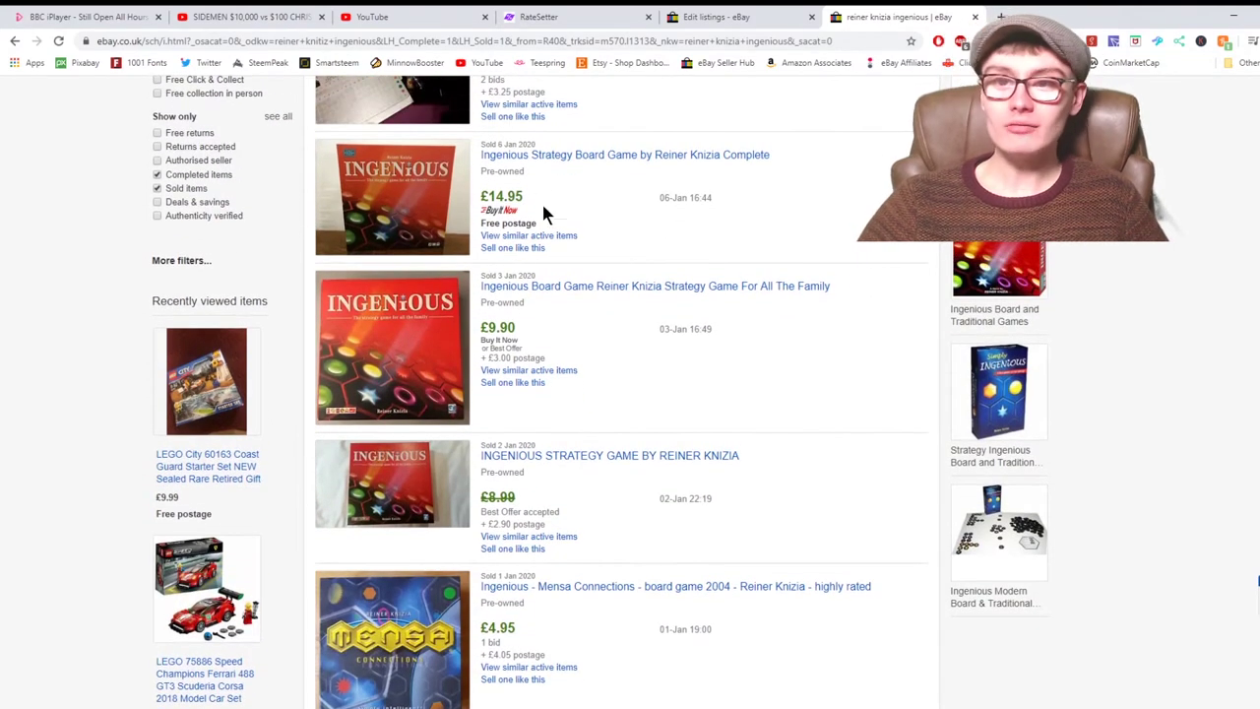
pyautogui.scroll(-2, 637, 375)
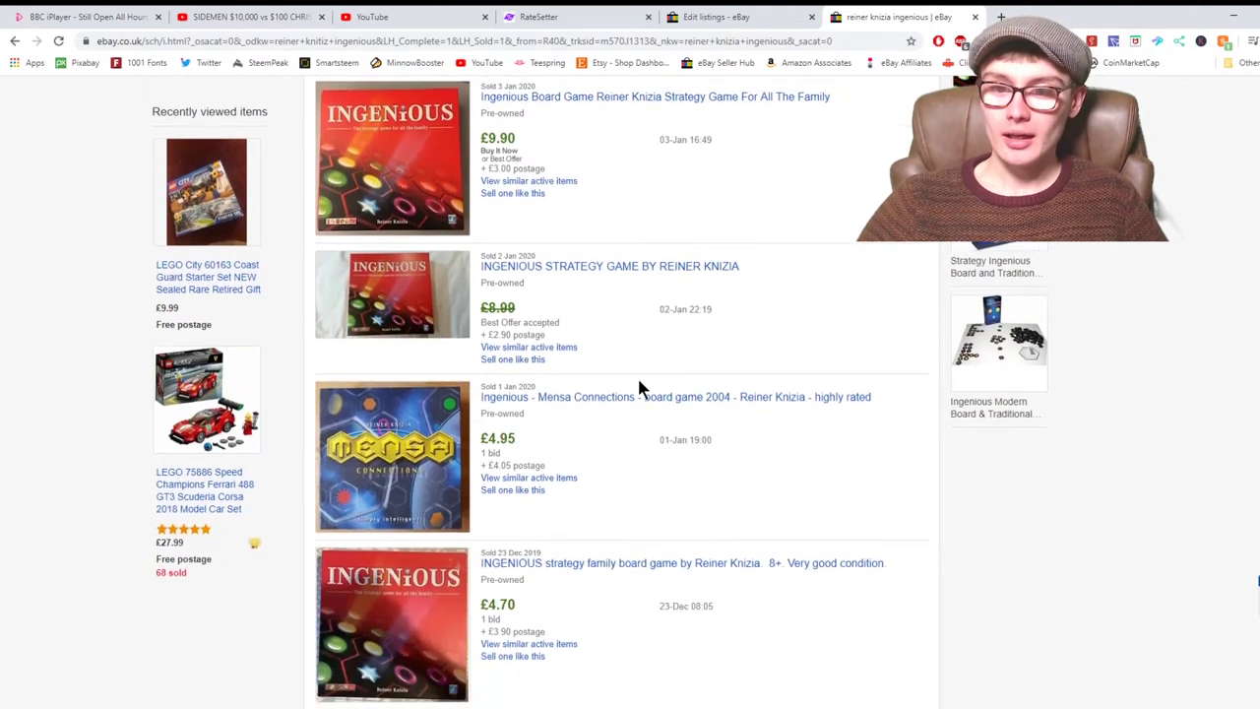
pyautogui.scroll(2, 640, 387)
pyautogui.scroll(-5, 582, 345)
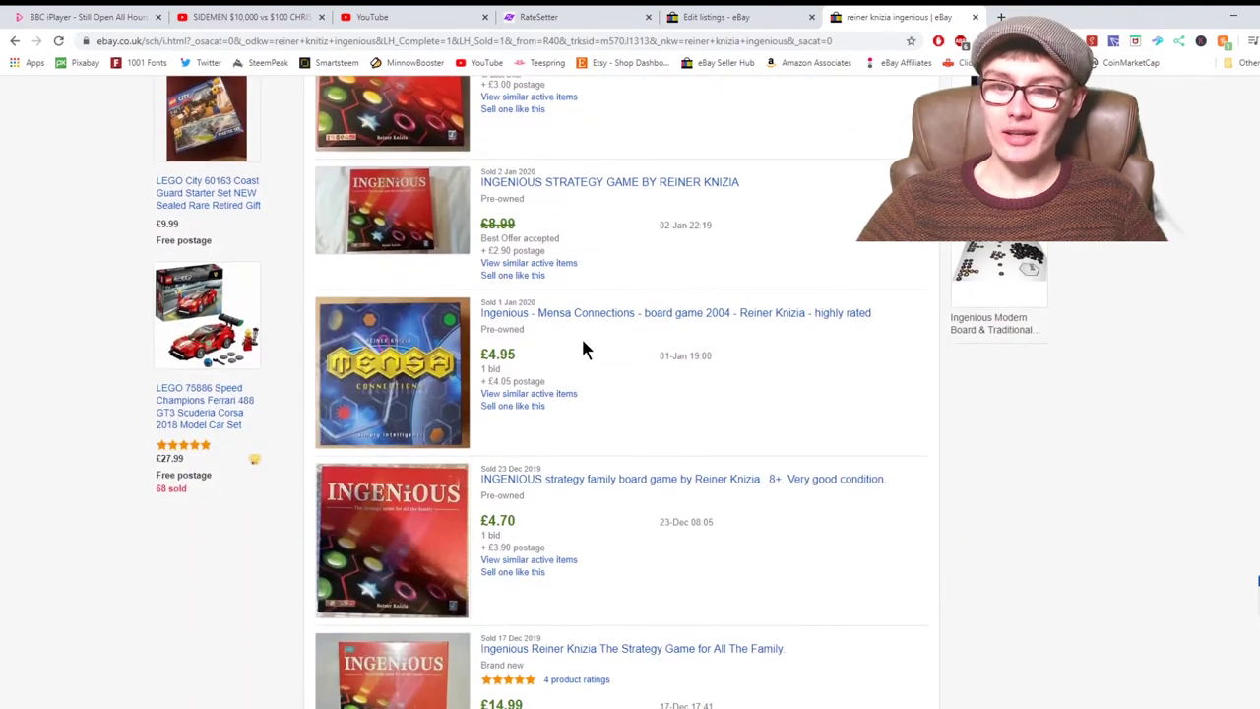
pyautogui.scroll(-3, 582, 346)
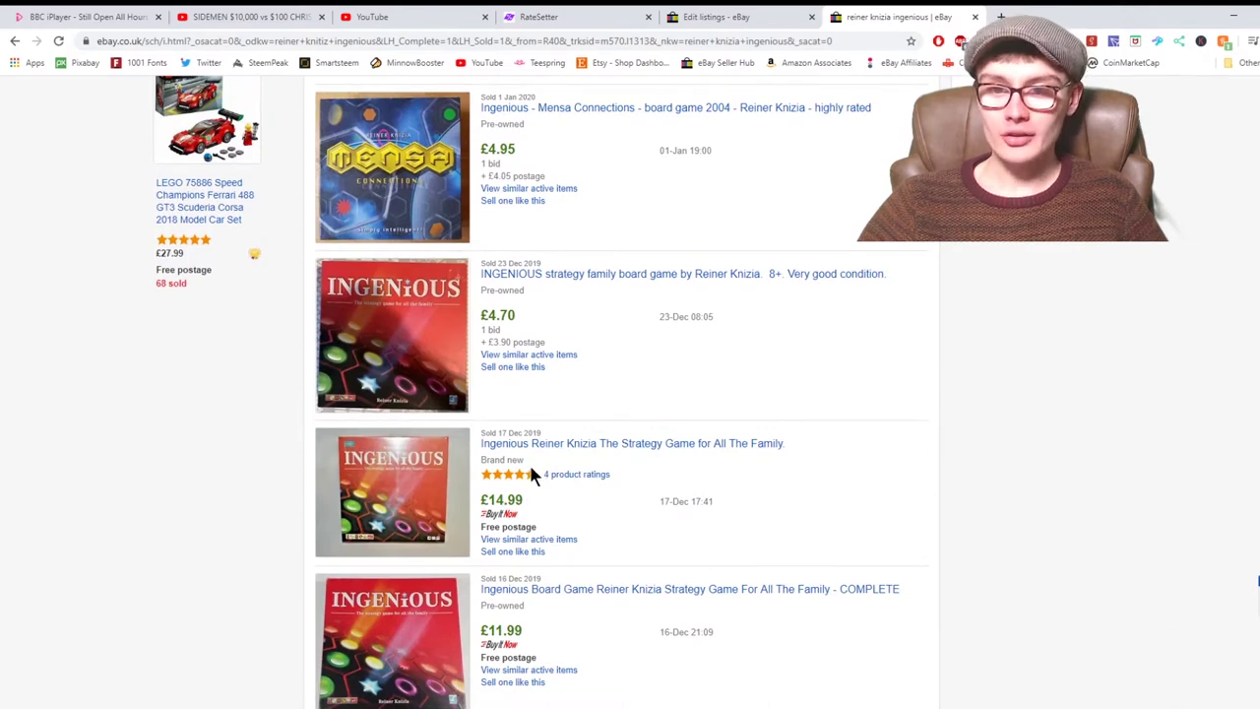
pyautogui.scroll(-3, 551, 470)
pyautogui.scroll(9, 626, 354)
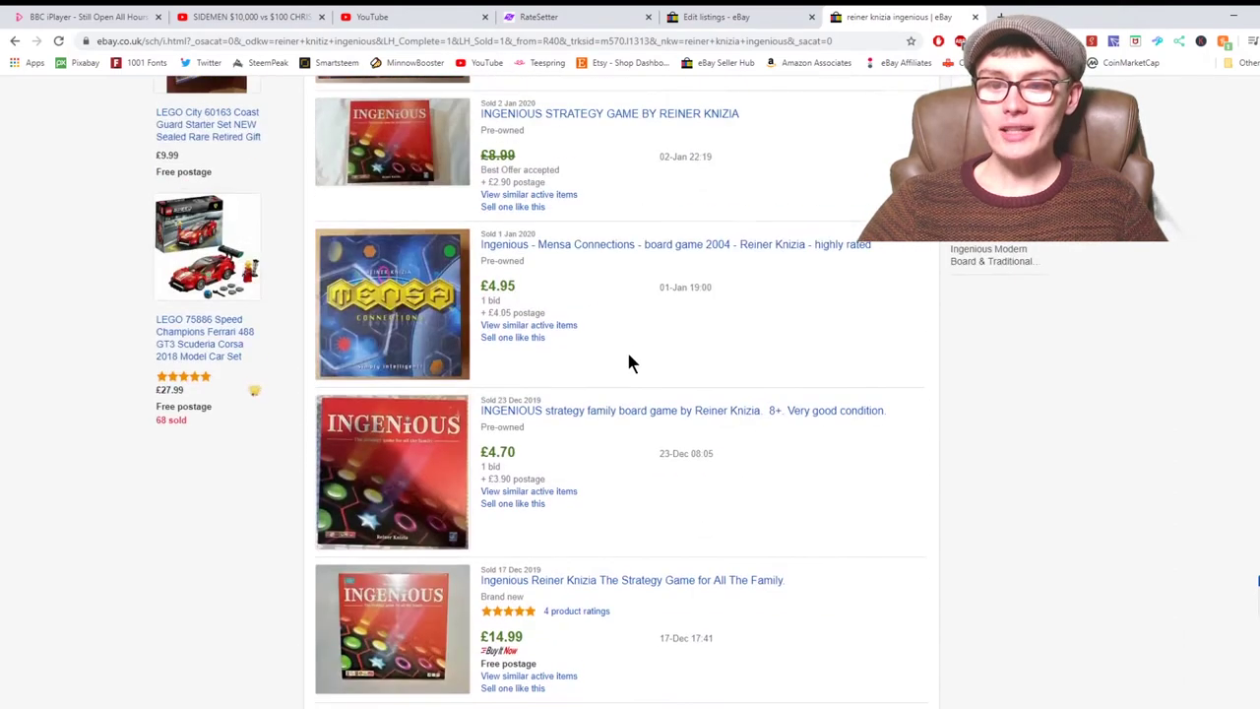
pyautogui.scroll(-10, 660, 253)
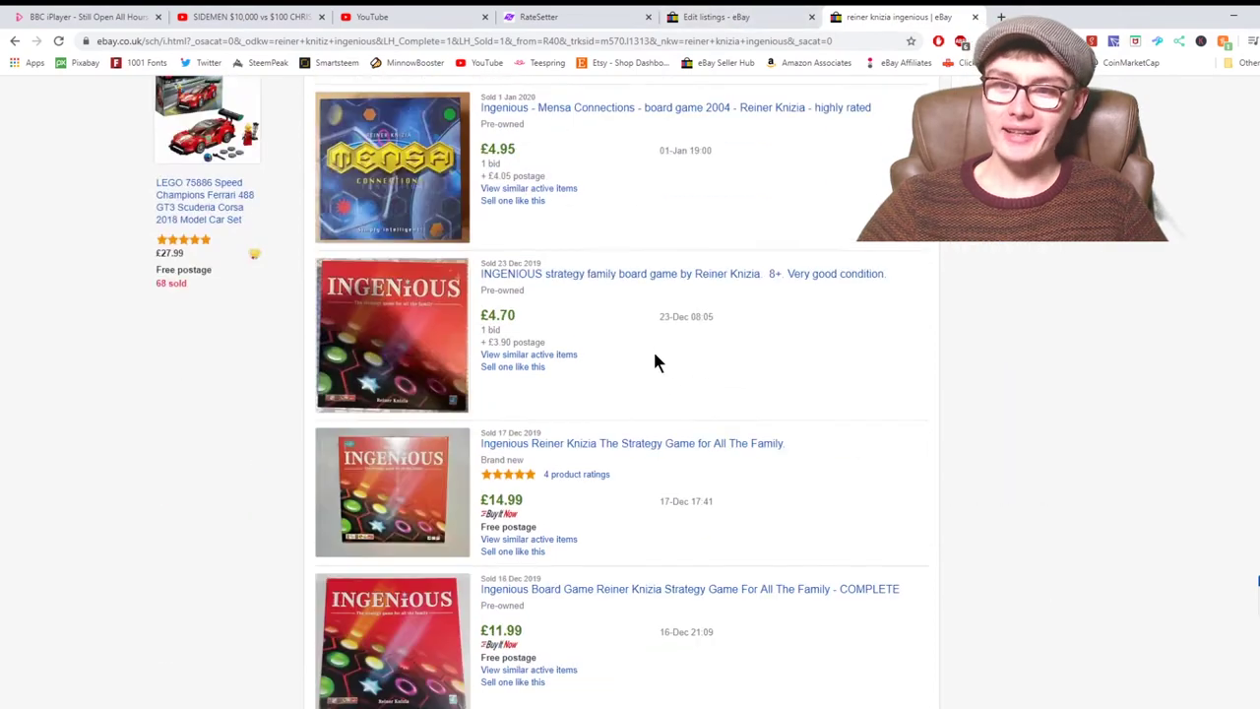
pyautogui.scroll(-2, 655, 360)
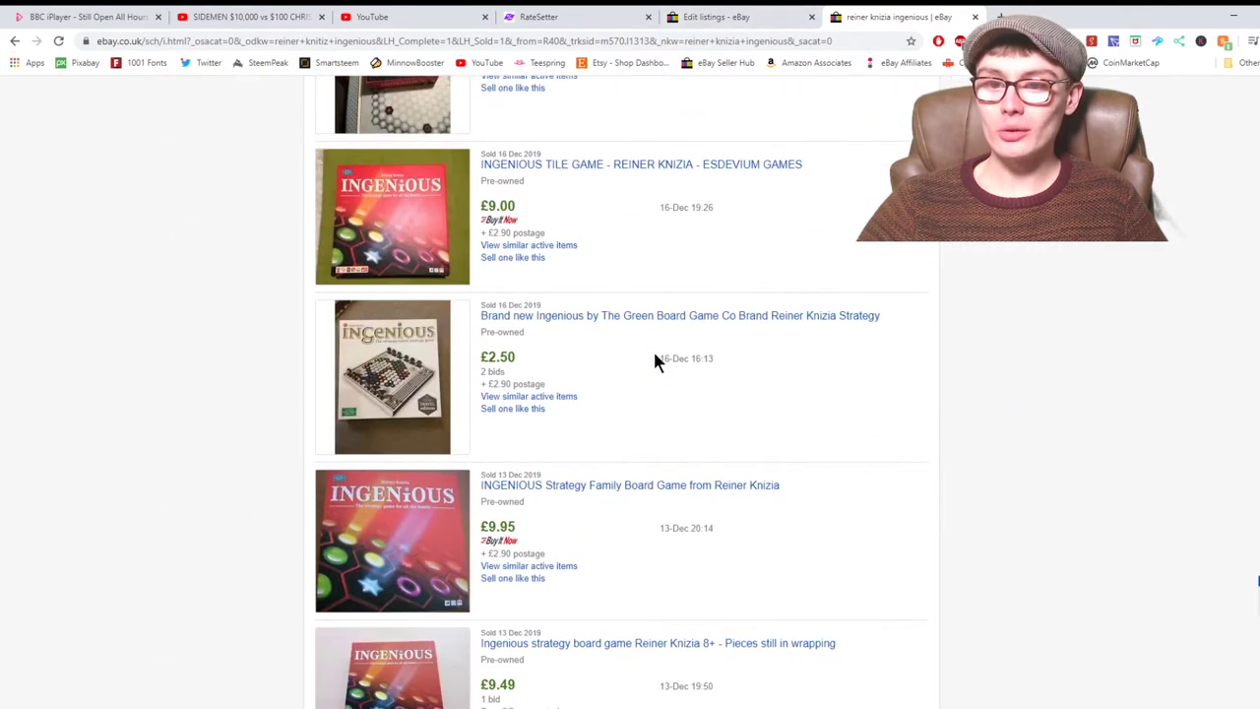
pyautogui.scroll(3, 656, 351)
# Step: In the bulk listing editor, set the Buy it now price of the Reiner Knizia "INGENIOUS" listing to £14.99
pyautogui.click(717, 17)
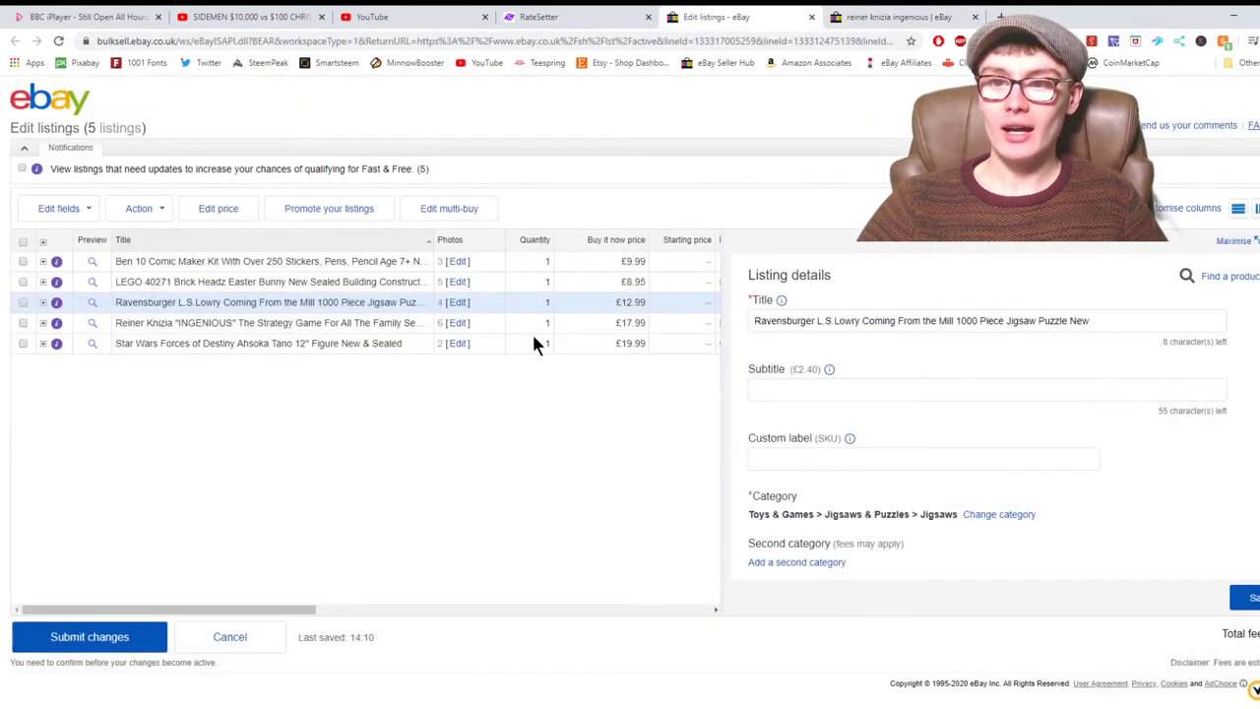
pyautogui.click(631, 328)
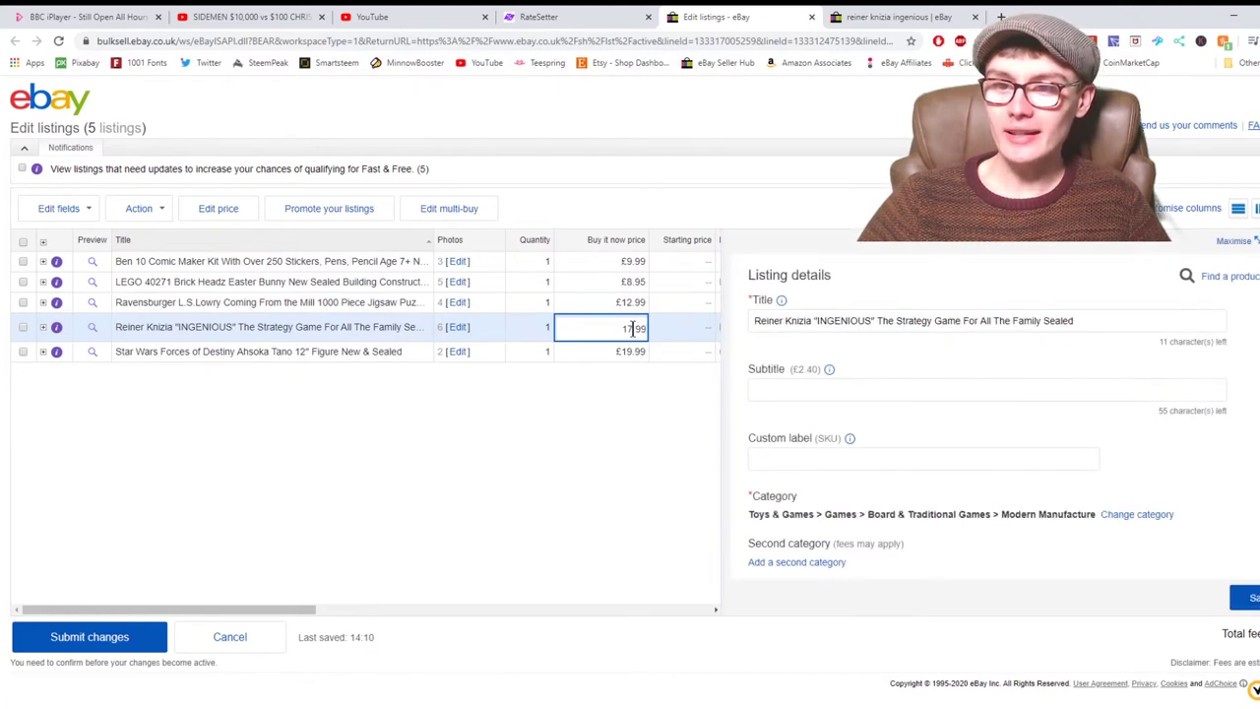
pyautogui.click(635, 331)
pyautogui.press('BackSpace')
pyautogui.write('4')
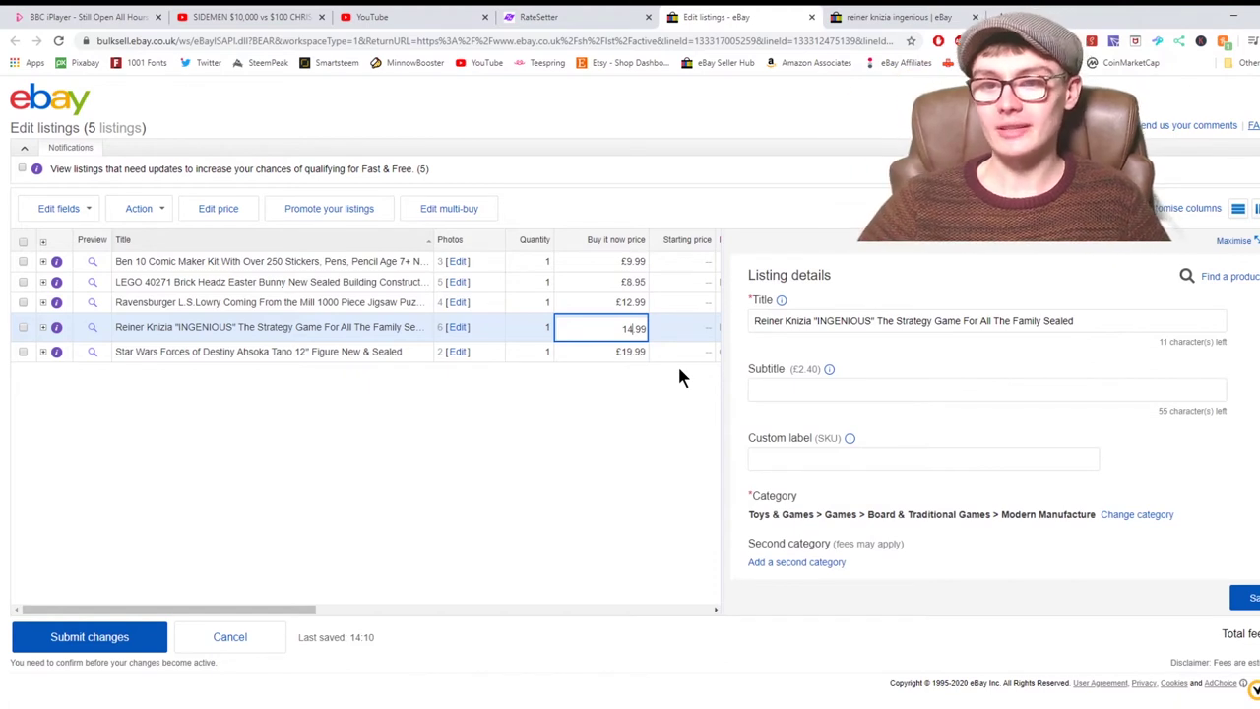
pyautogui.click(618, 392)
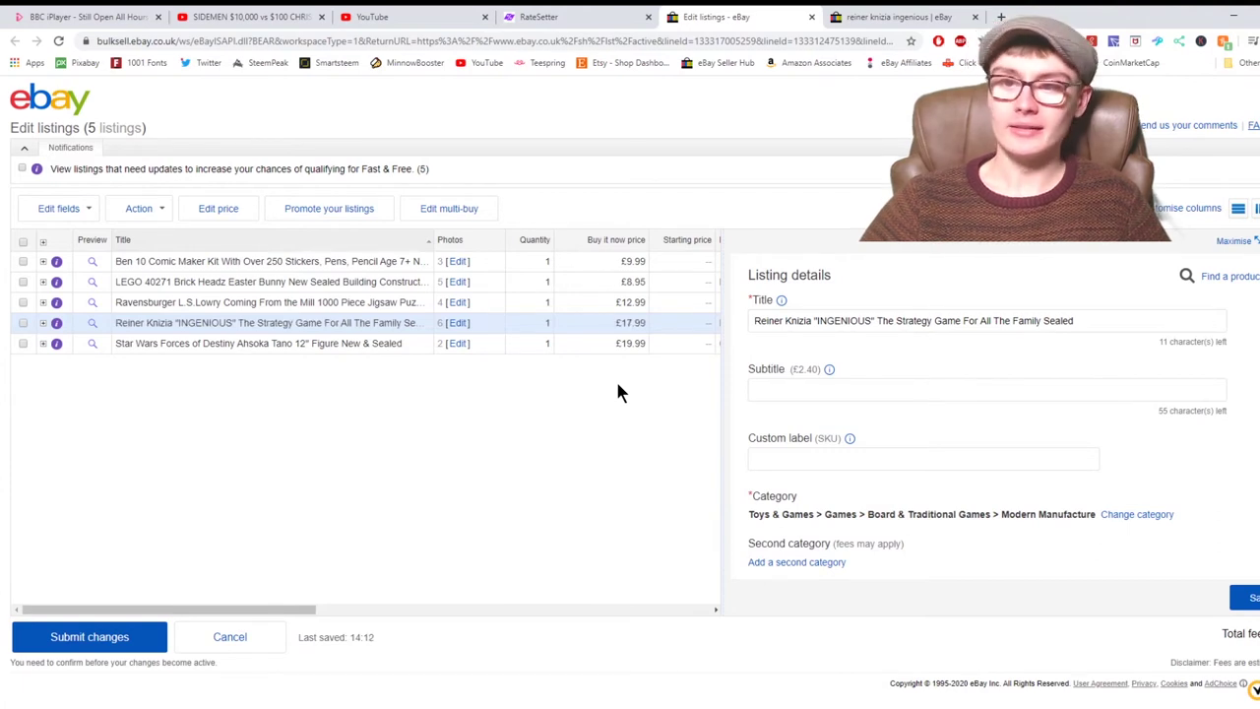
pyautogui.click(627, 325)
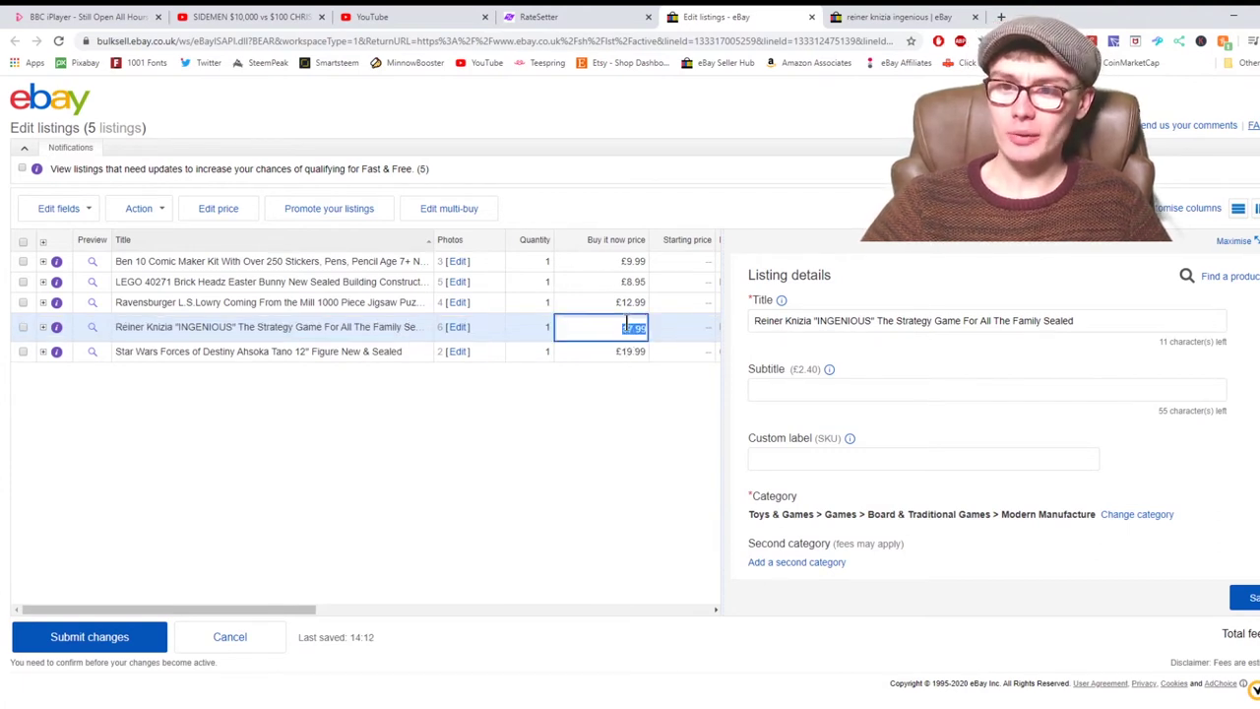
pyautogui.press('BackSpace')
pyautogui.write('4')
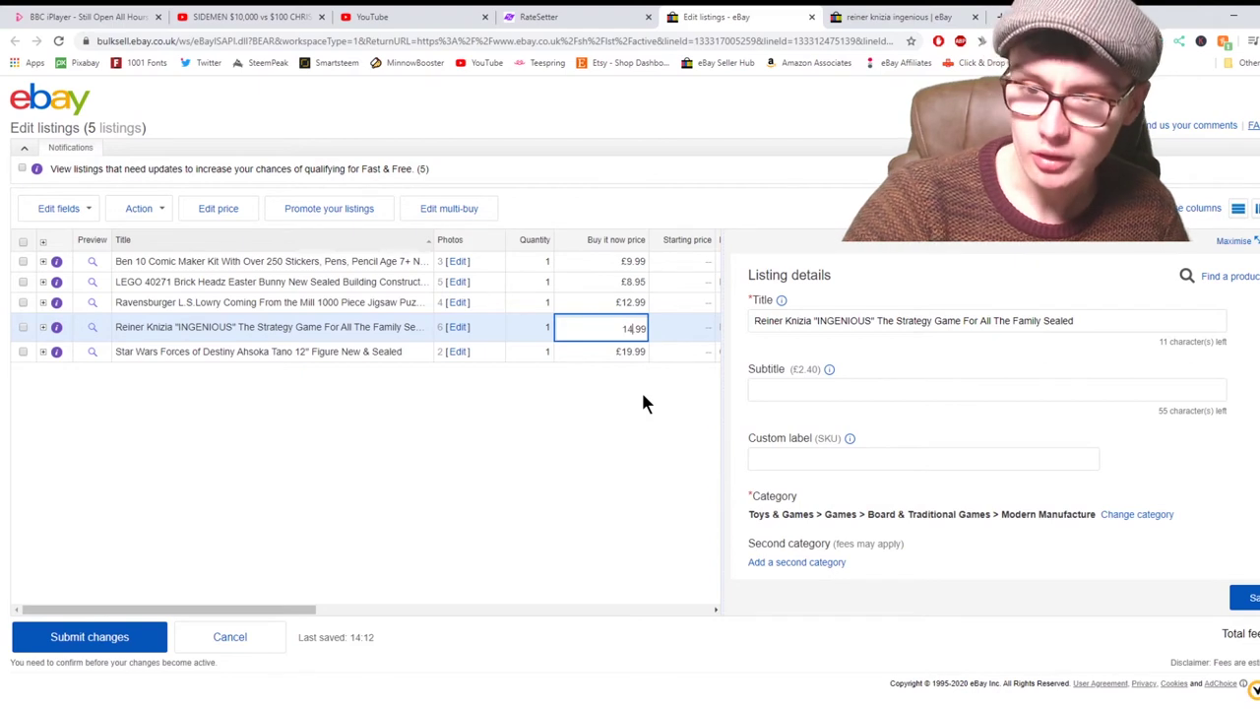
pyautogui.press('Return')
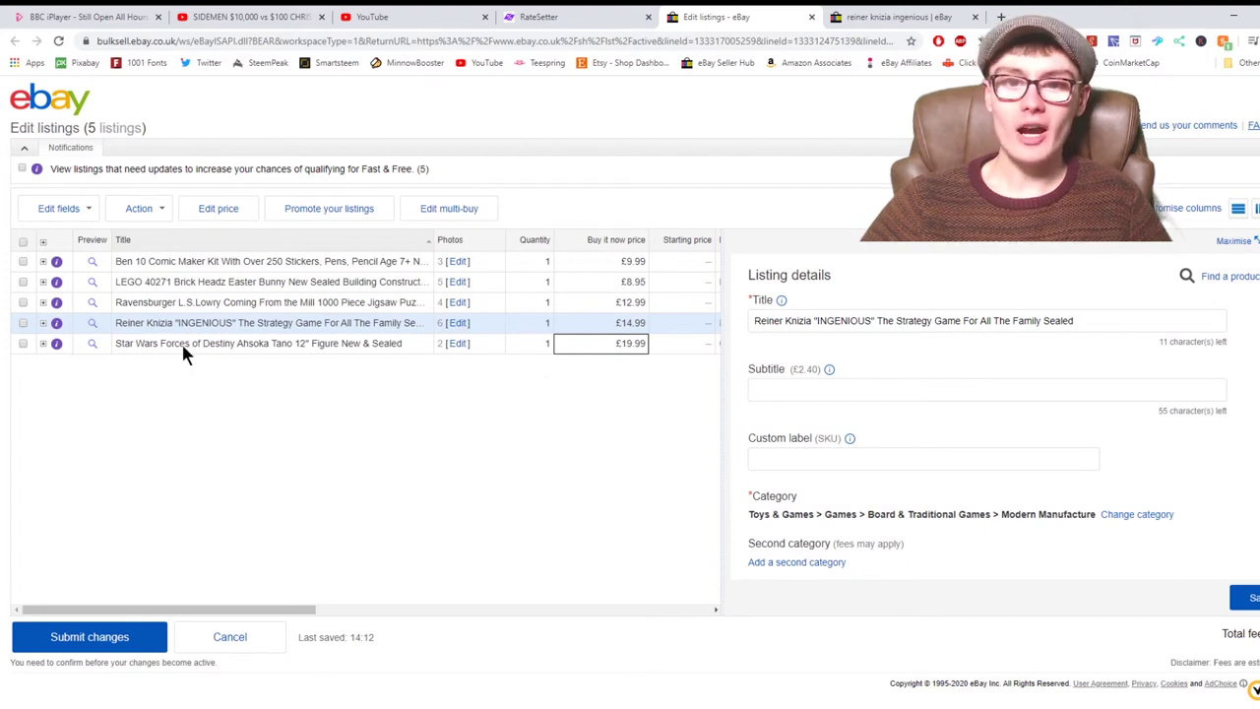
# Step: Return to the eBay search and look up sold listings for "star wars ahtoka tano forces of destiny"
pyautogui.click(864, 17)
pyautogui.scroll(10, 509, 164)
pyautogui.scroll(5, 566, 159)
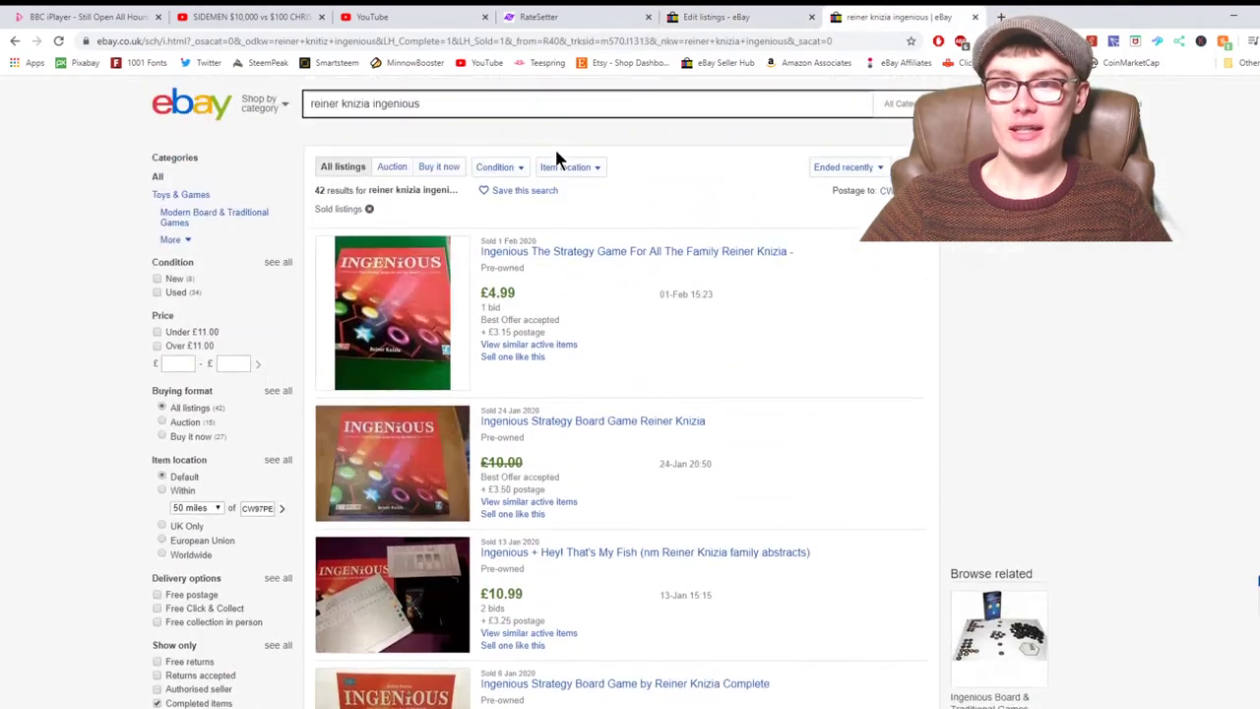
pyautogui.moveTo(486, 121); pyautogui.dragTo(283, 131)
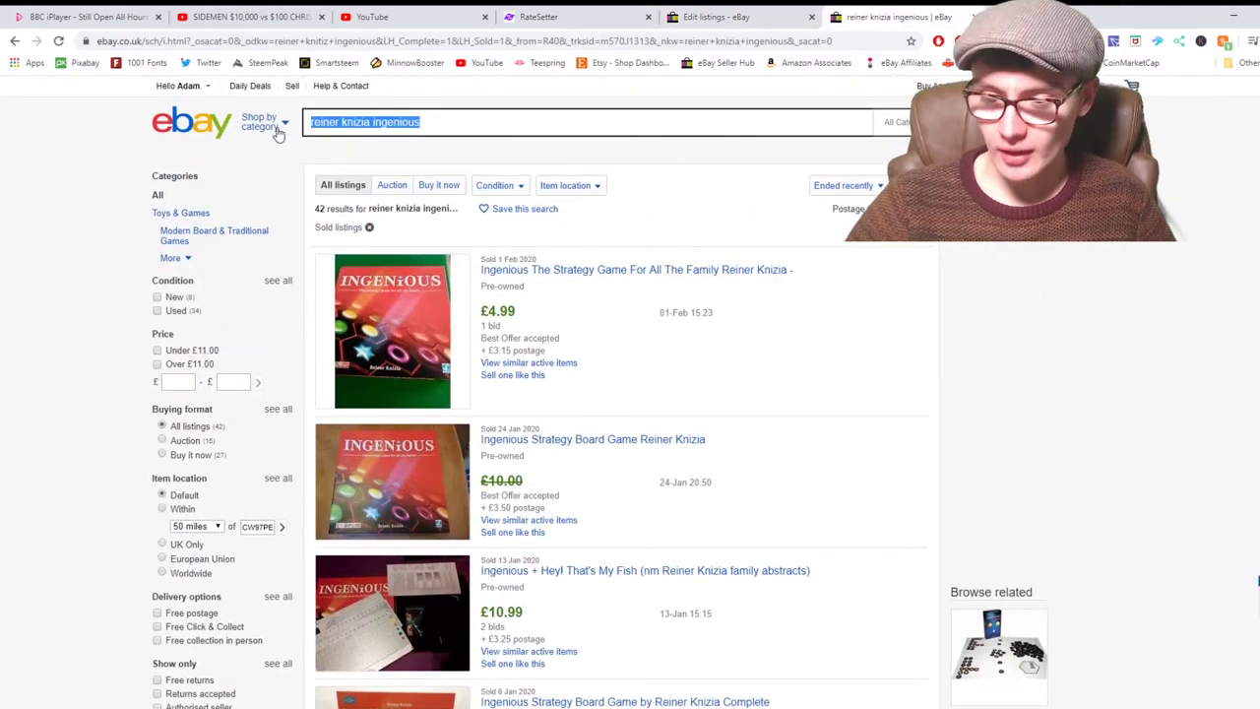
pyautogui.press('BackSpace')
pyautogui.write('star wa')
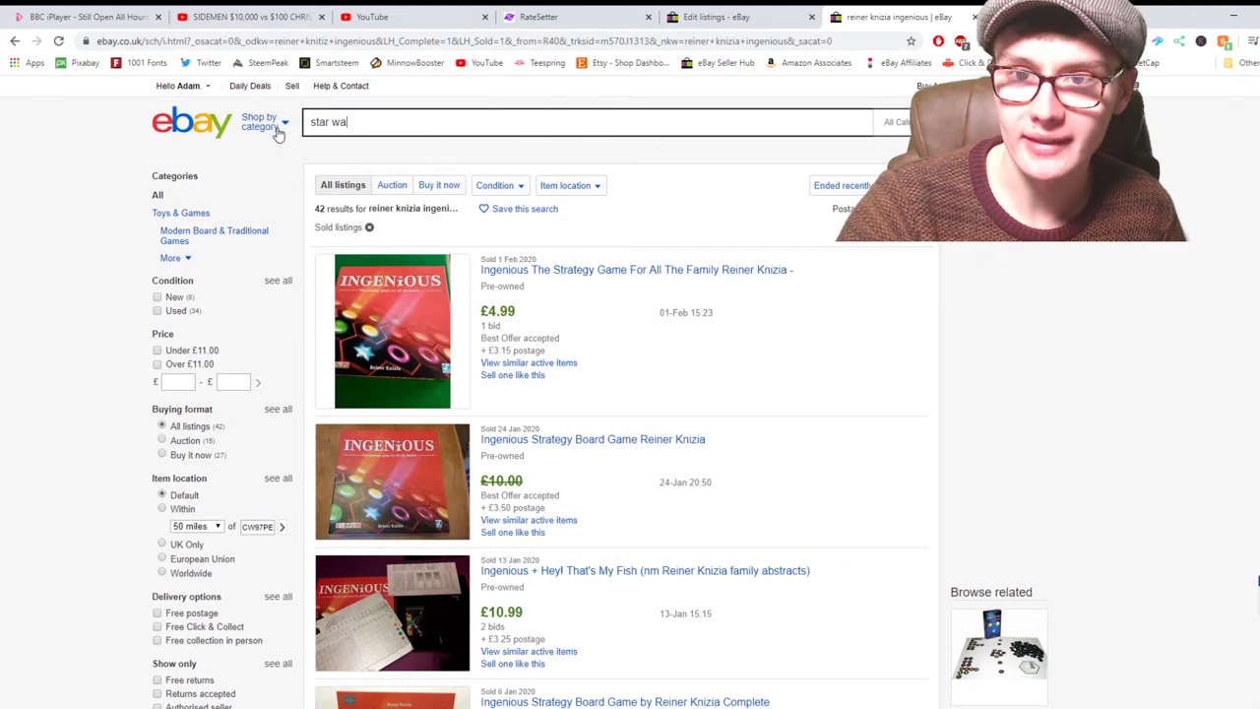
pyautogui.write('rs ahtok')
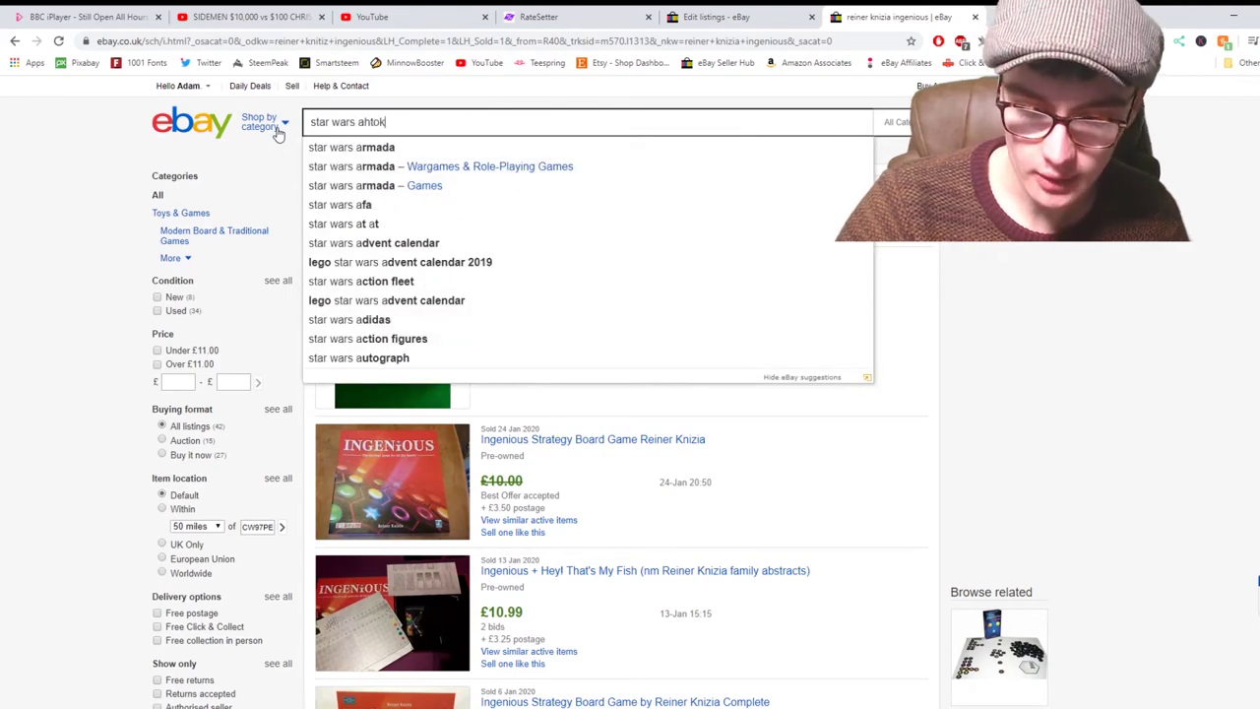
pyautogui.write('a tano f')
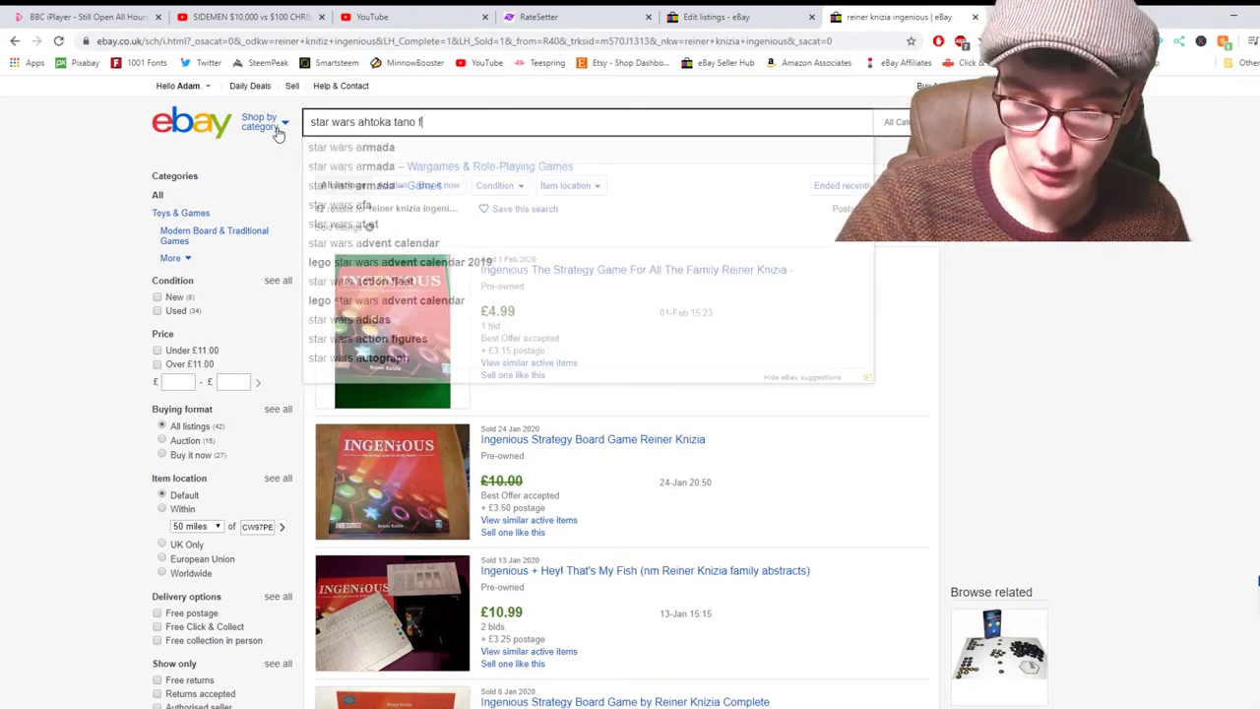
pyautogui.write('orces of destiny')
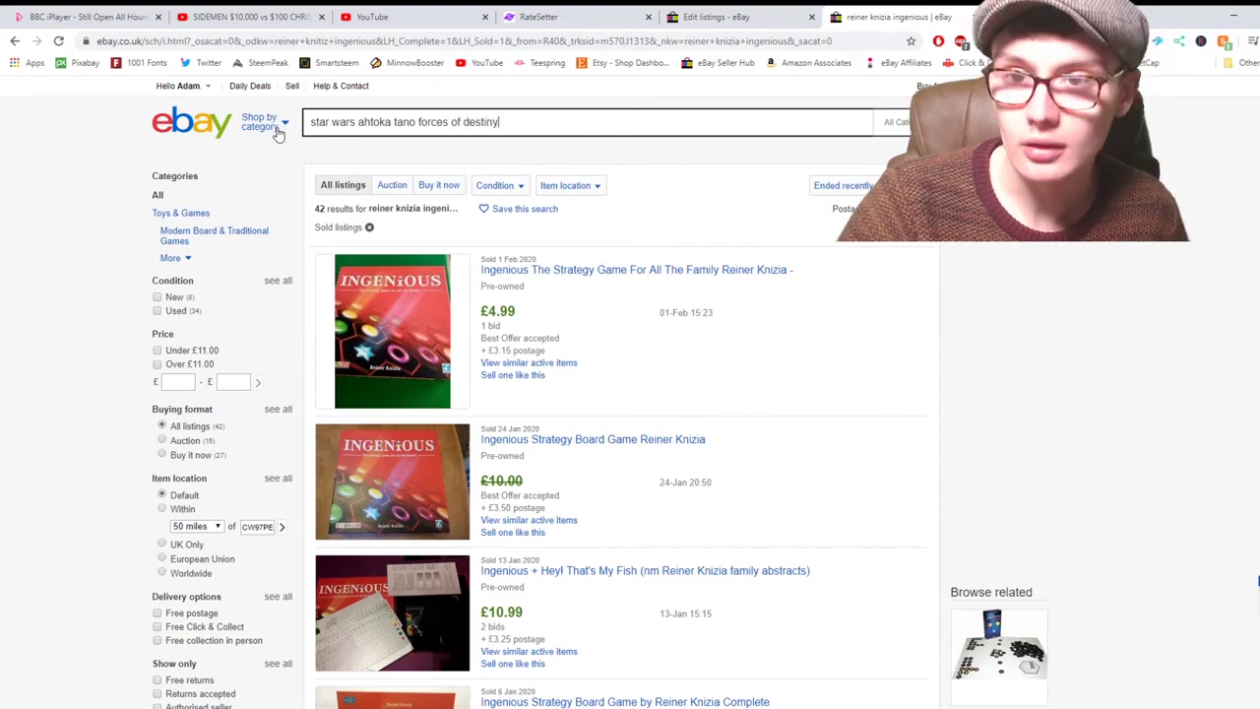
pyautogui.press('Return')
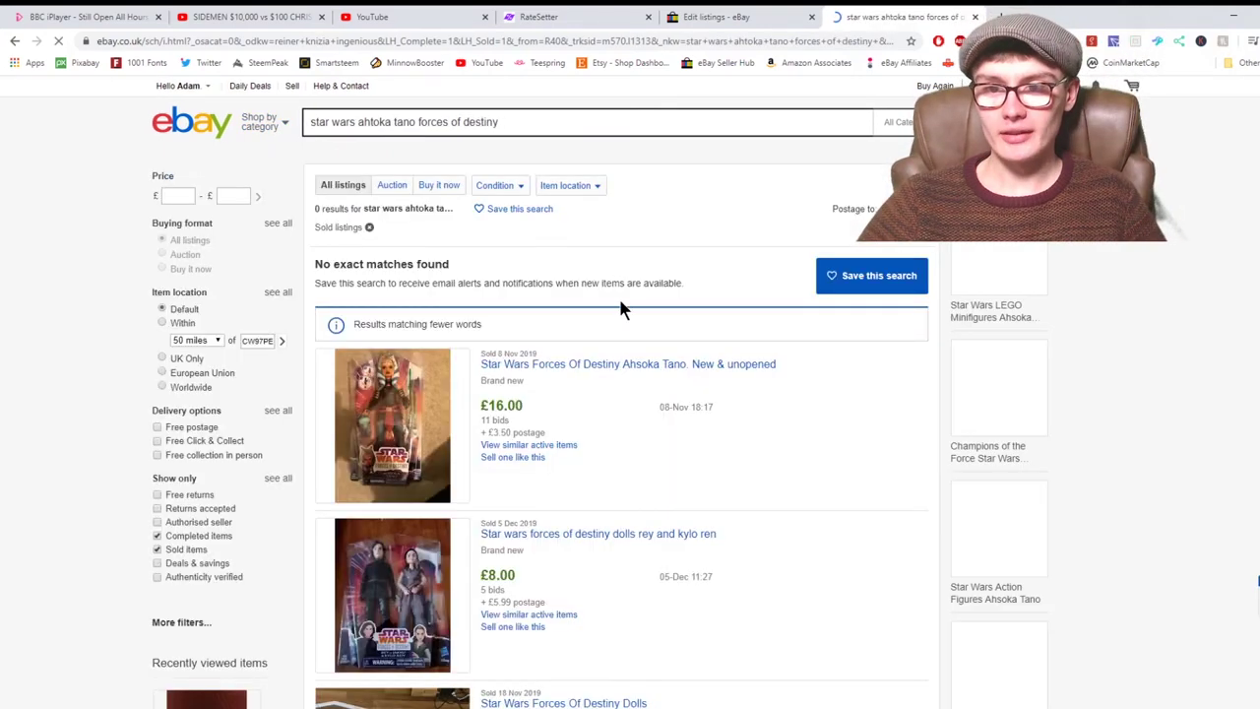
# Step: Examine the prices, sale dates and postage at which new Star Wars Forces of Destiny Ahsoka Tano figures sold
pyautogui.scroll(-1, 618, 296)
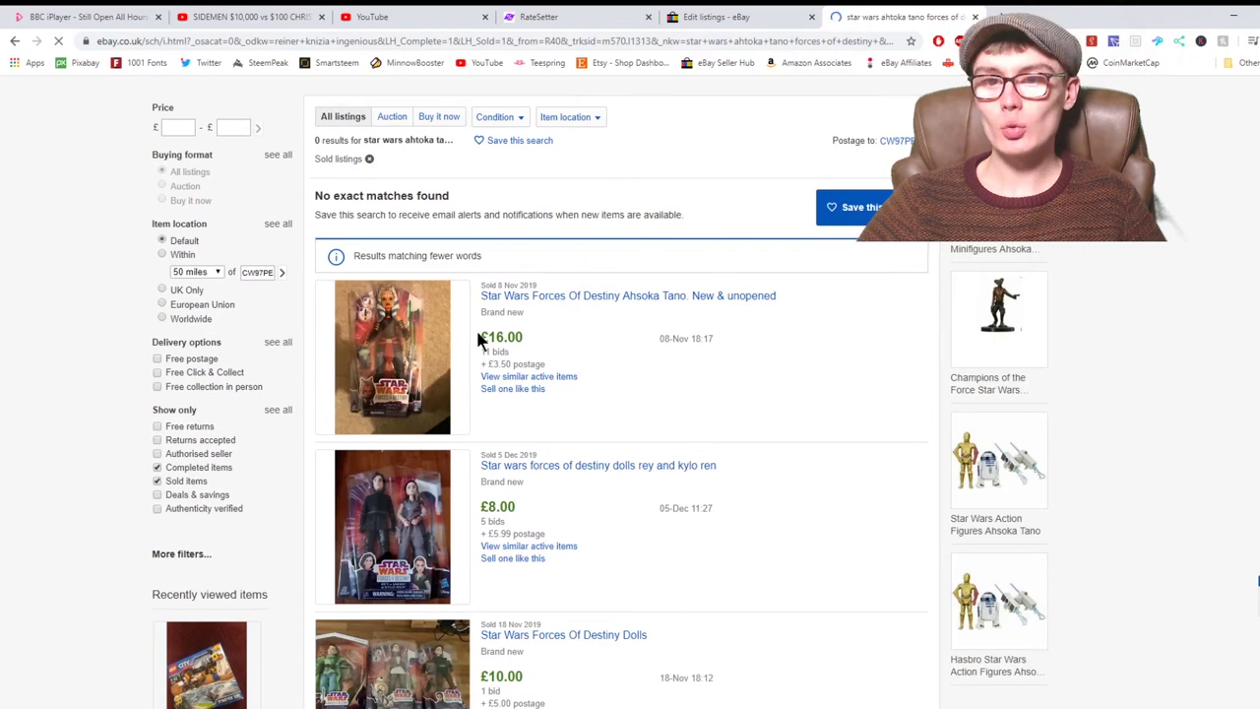
pyautogui.scroll(-1, 570, 373)
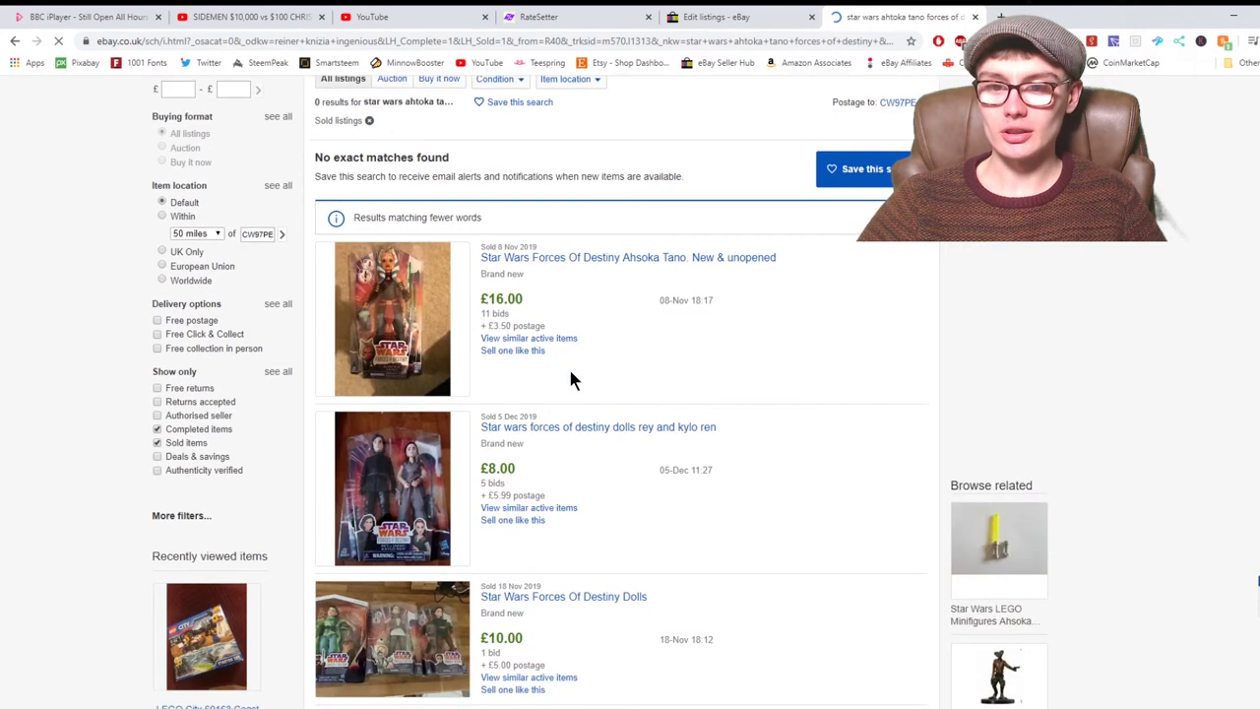
pyautogui.scroll(-2, 570, 373)
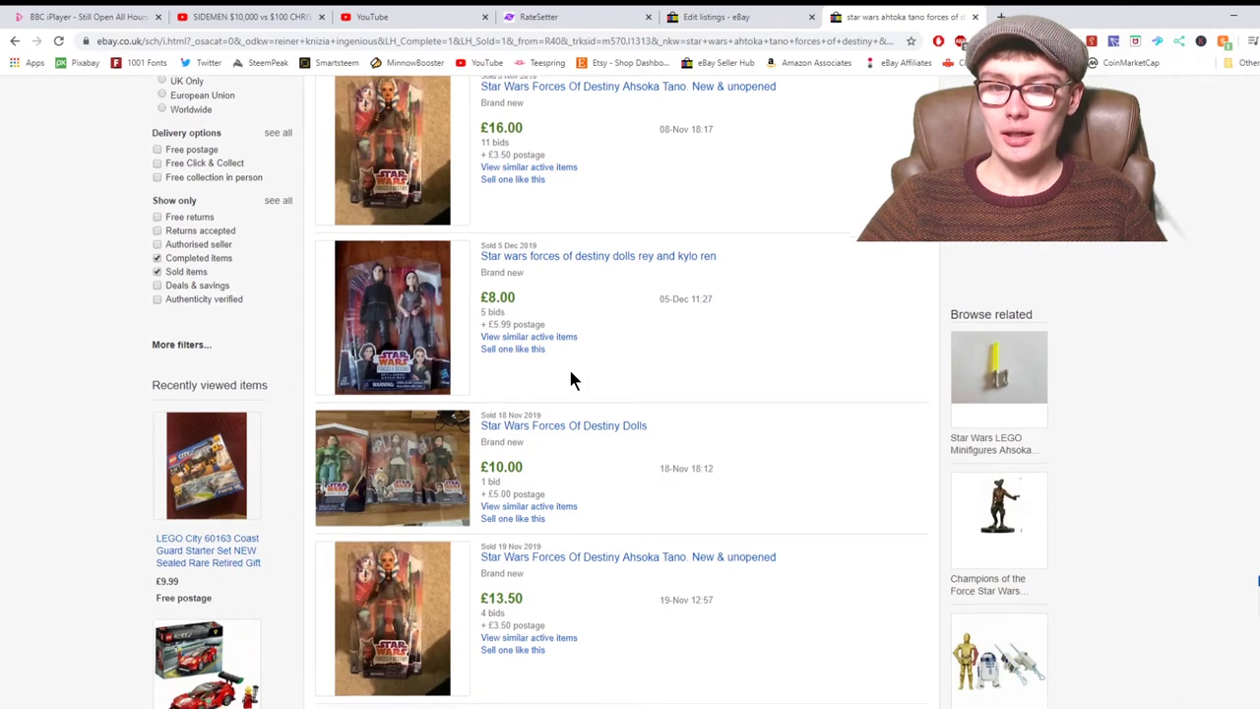
pyautogui.scroll(-2, 570, 373)
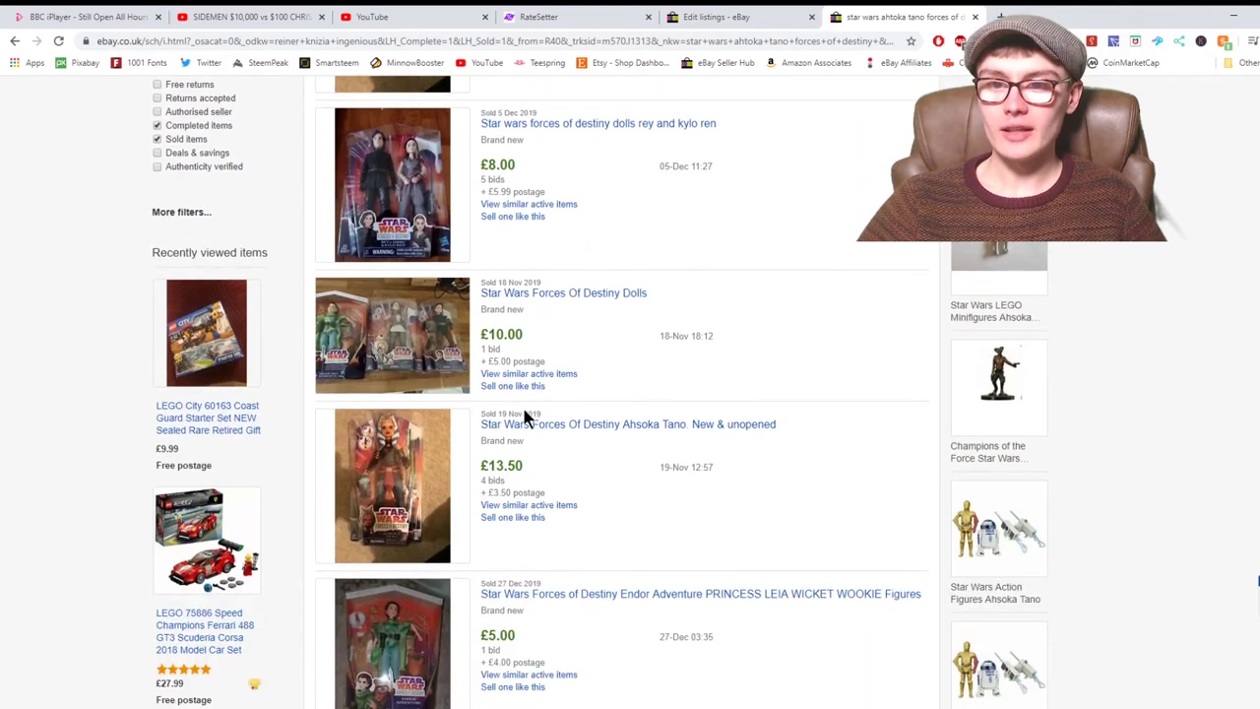
pyautogui.scroll(-4, 608, 417)
pyautogui.scroll(-5, 607, 417)
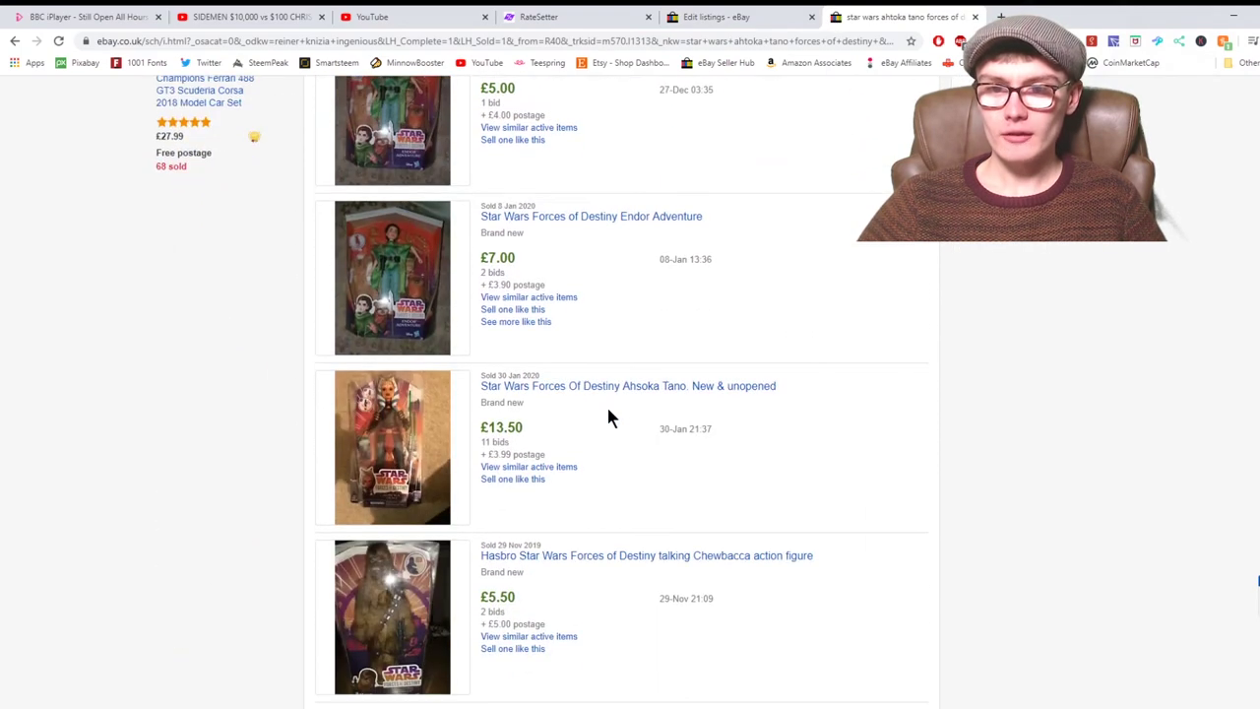
# Step: Correct the sold-listings search to "star wars ahsoka tano forces of destiny" and run it again
pyautogui.scroll(14, 616, 366)
pyautogui.scroll(1, 616, 366)
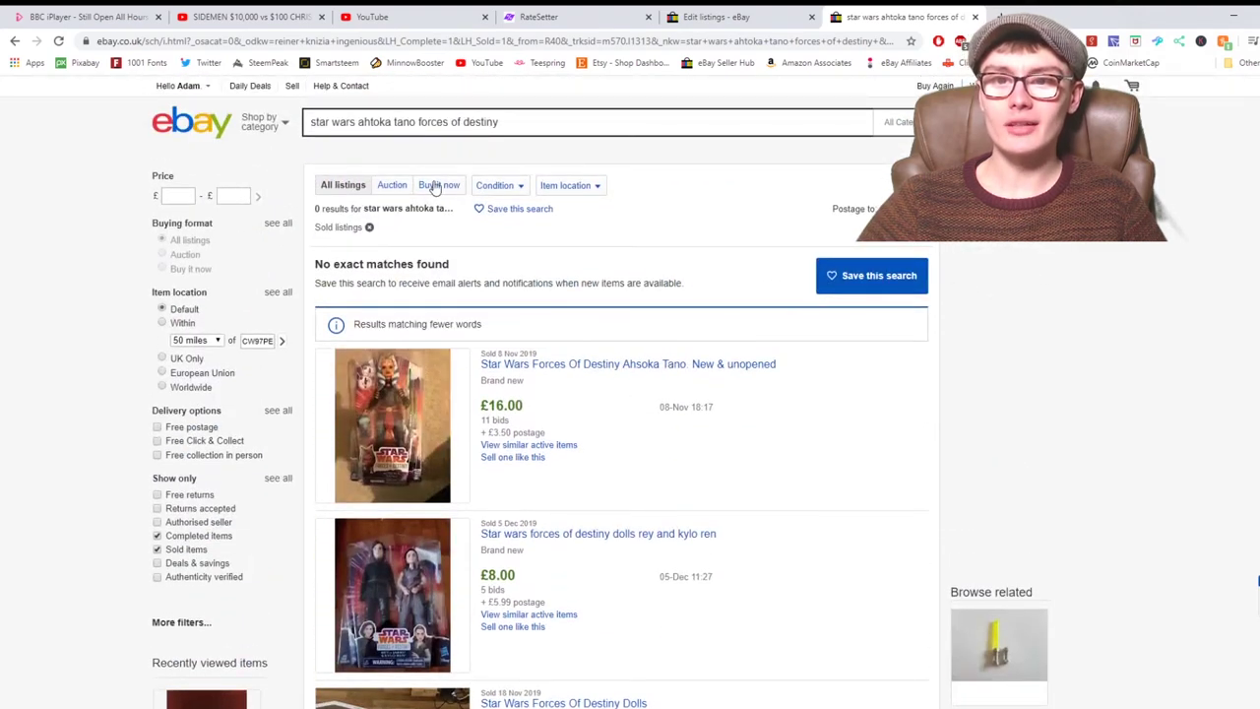
pyautogui.click(379, 126)
pyautogui.press('BackSpace')
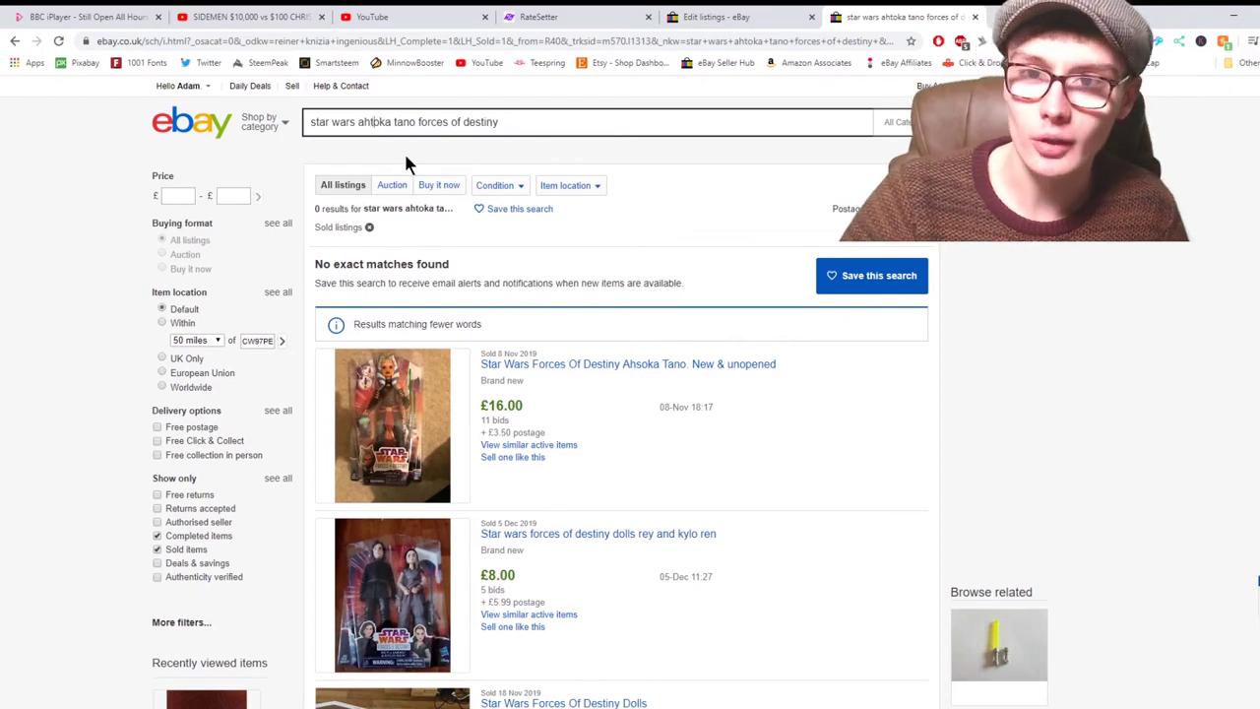
pyautogui.write('s')
pyautogui.press('Return')
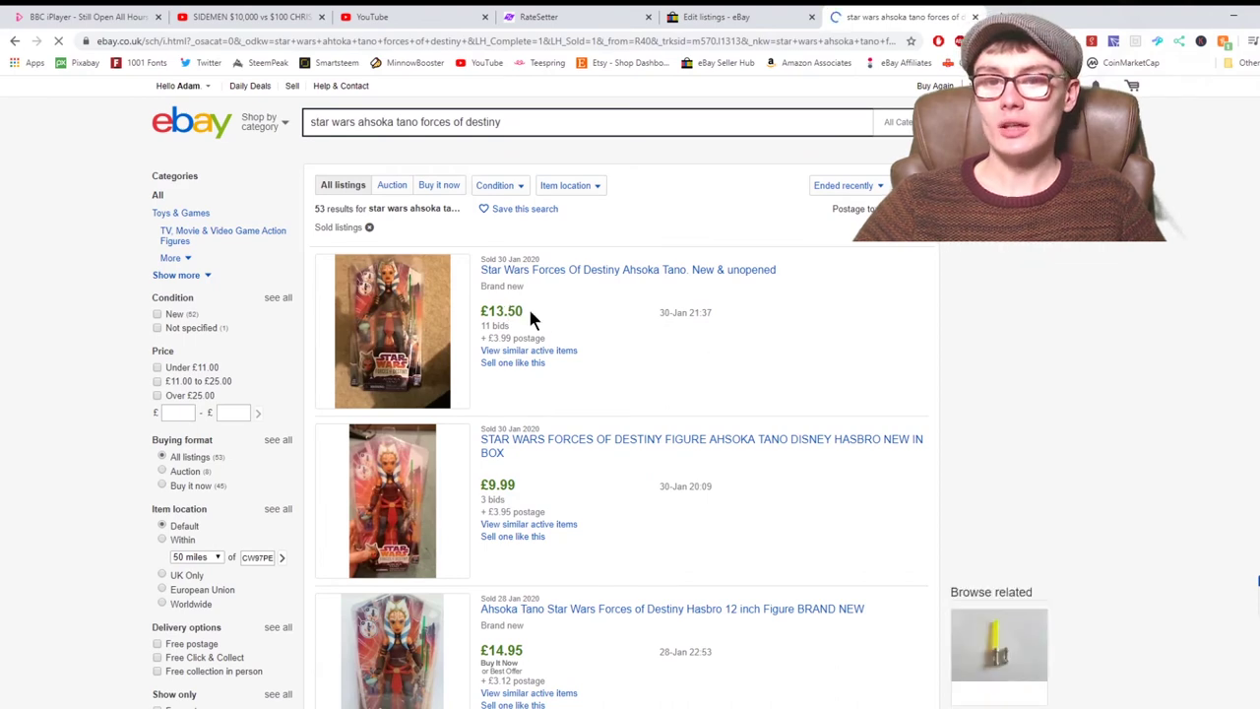
# Step: Examine the sold prices, sale formats, dates and postage of the Ahsoka Tano figures, comparing free-postage sales with paid-postage ones
pyautogui.scroll(-2, 669, 384)
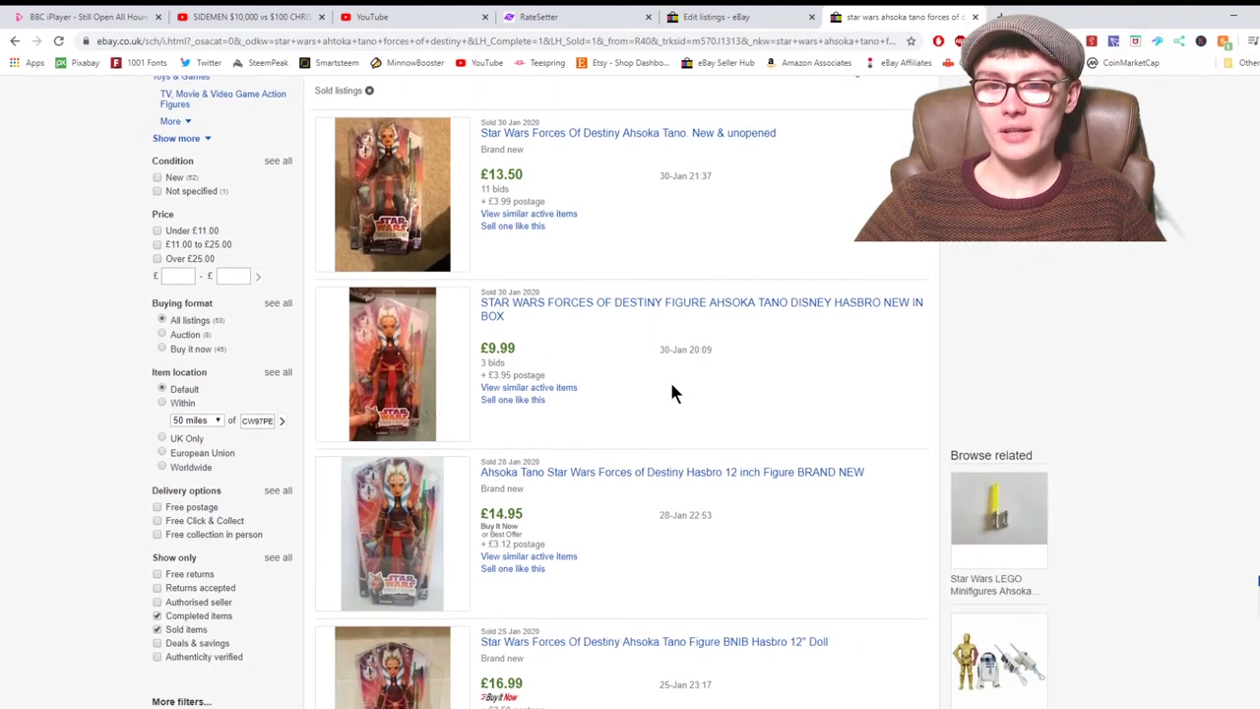
pyautogui.scroll(-2, 597, 395)
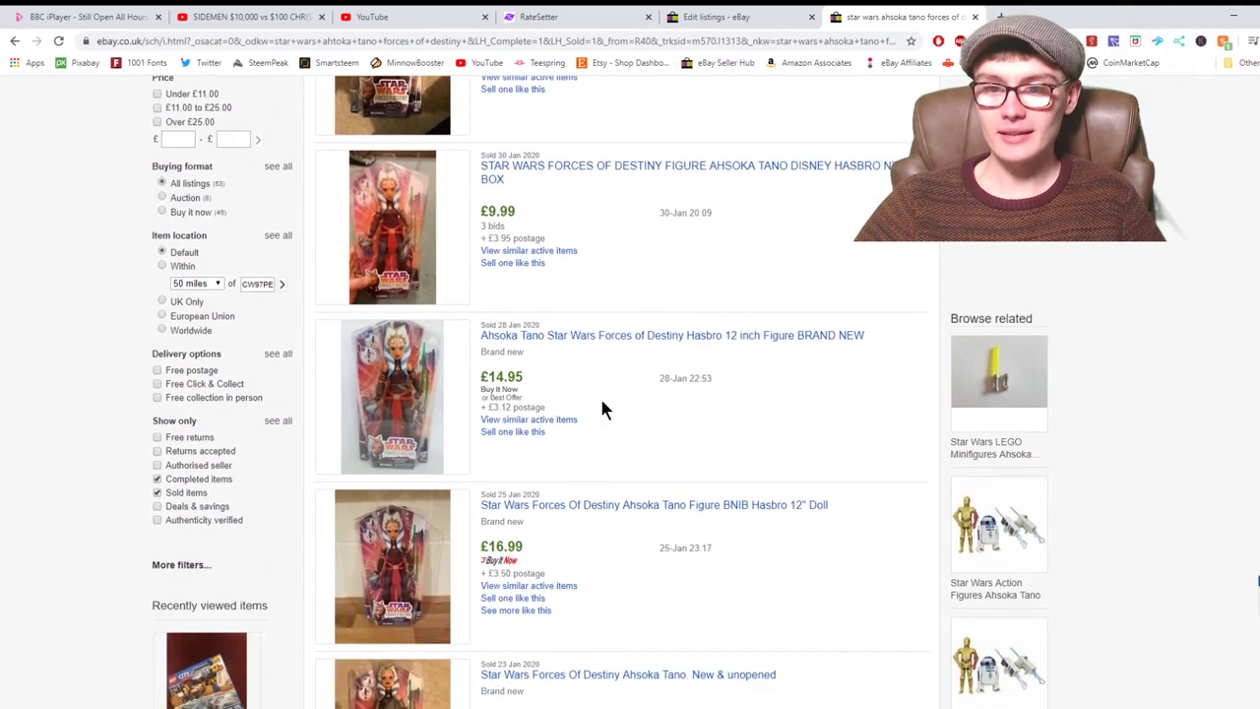
pyautogui.scroll(-3, 639, 404)
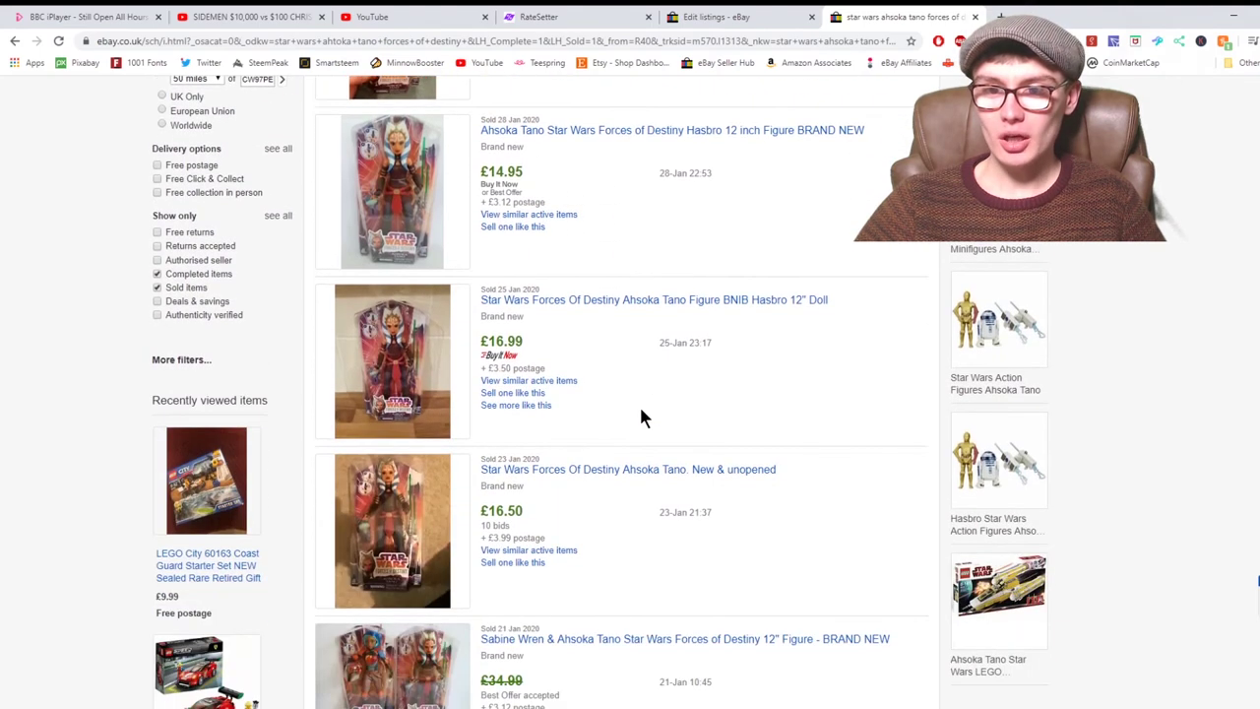
pyautogui.scroll(-2, 639, 403)
pyautogui.scroll(-2, 641, 418)
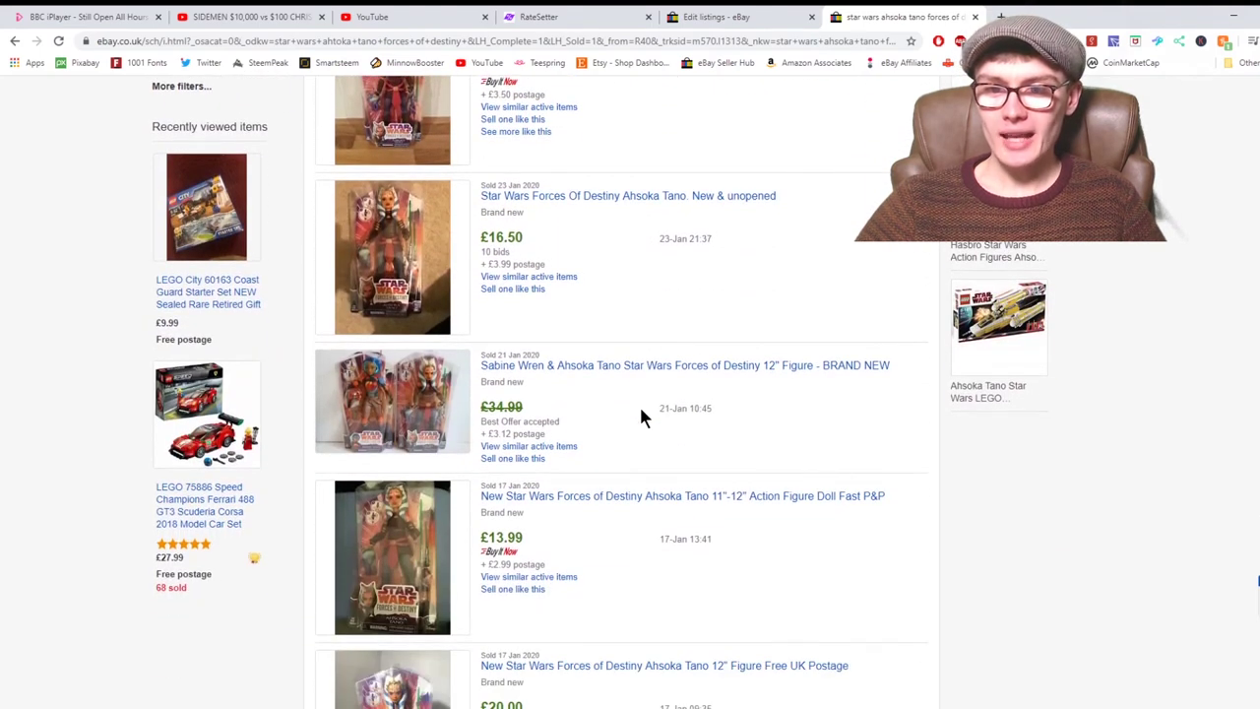
pyautogui.scroll(-4, 640, 419)
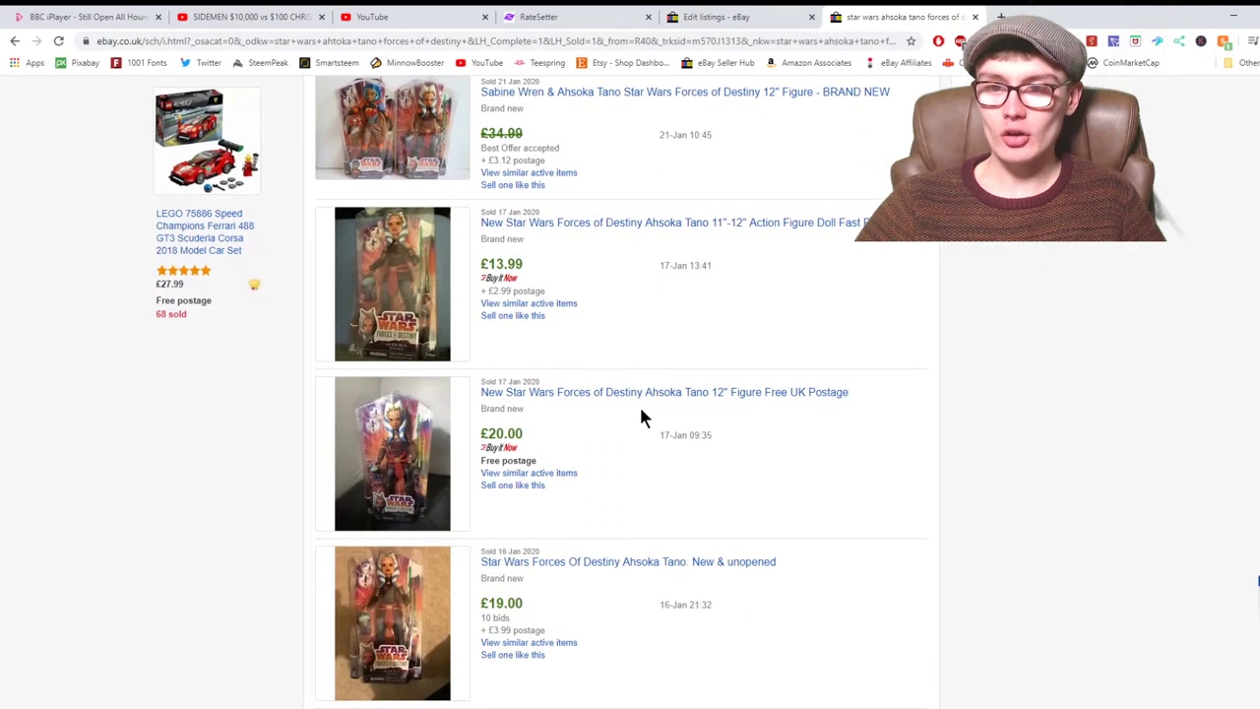
pyautogui.moveTo(520, 436); pyautogui.dragTo(478, 440)
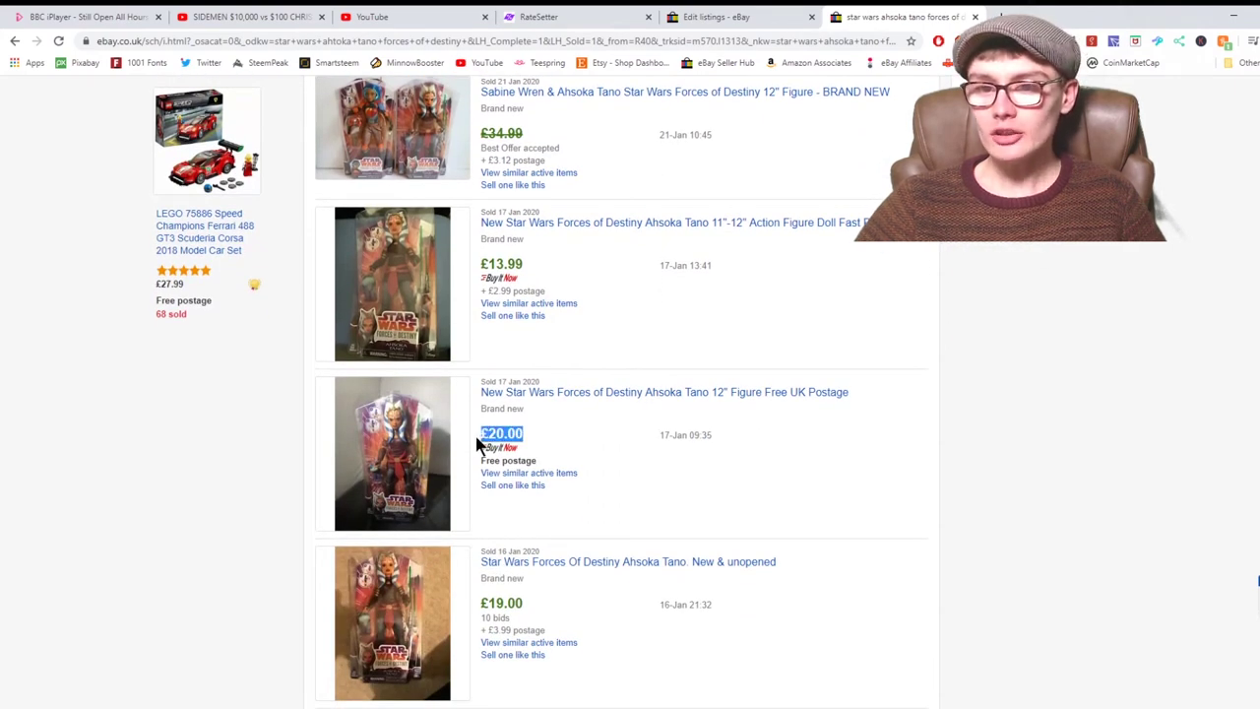
pyautogui.click(648, 448)
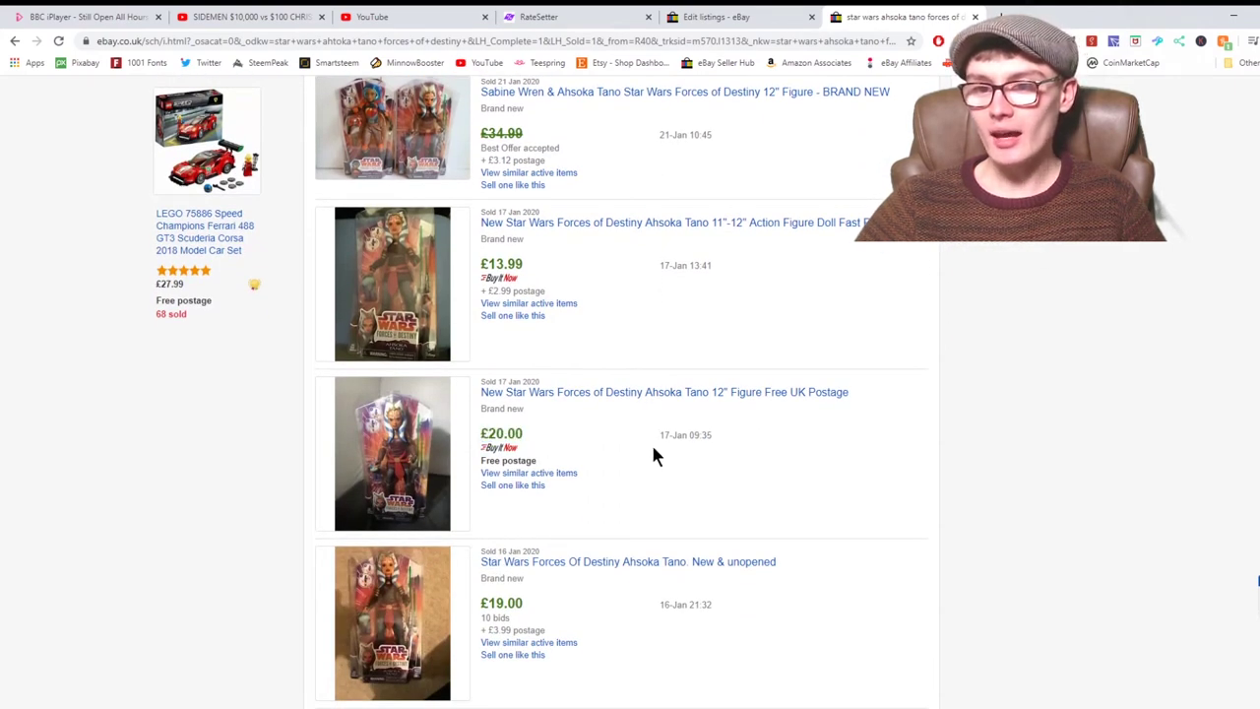
pyautogui.click(720, 443)
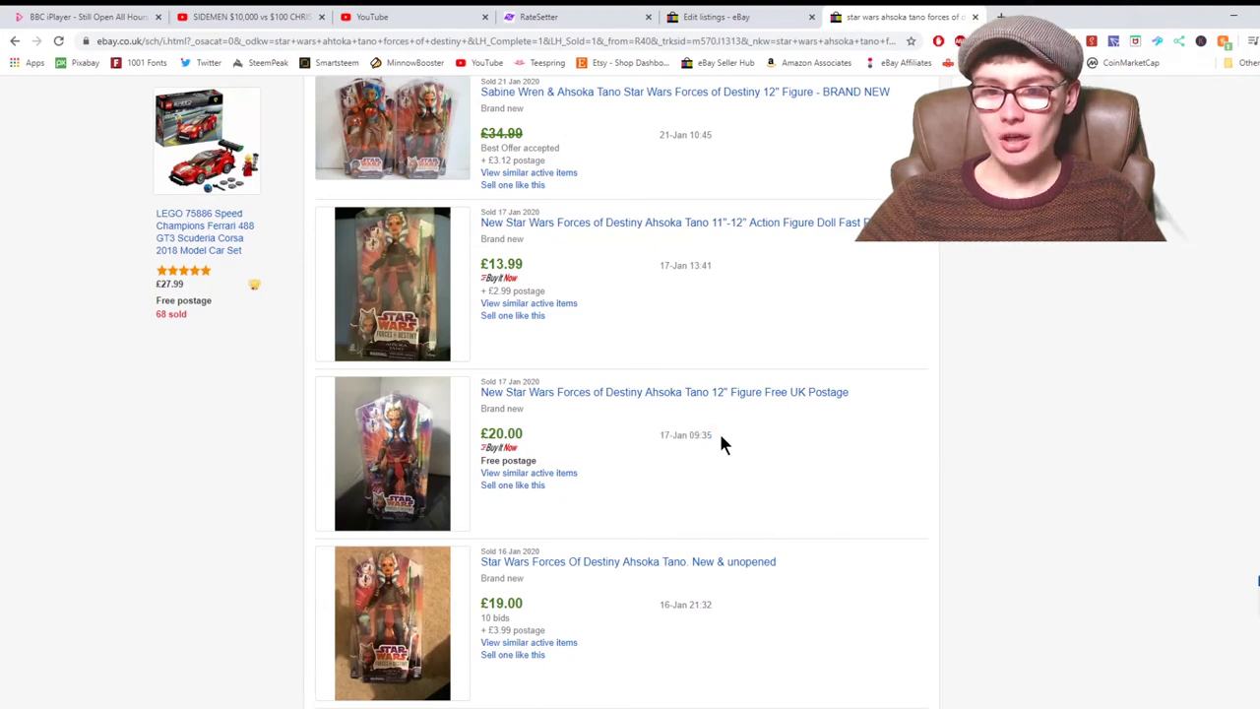
pyautogui.scroll(-2, 551, 620)
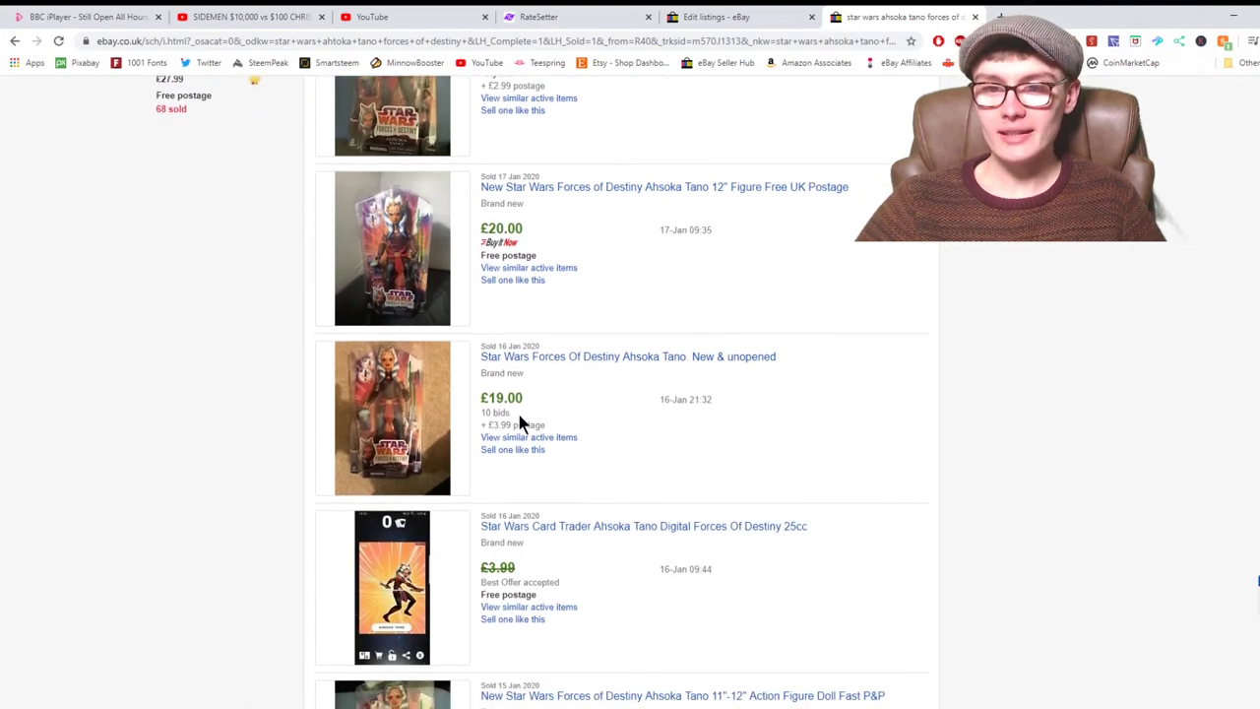
pyautogui.scroll(3, 613, 413)
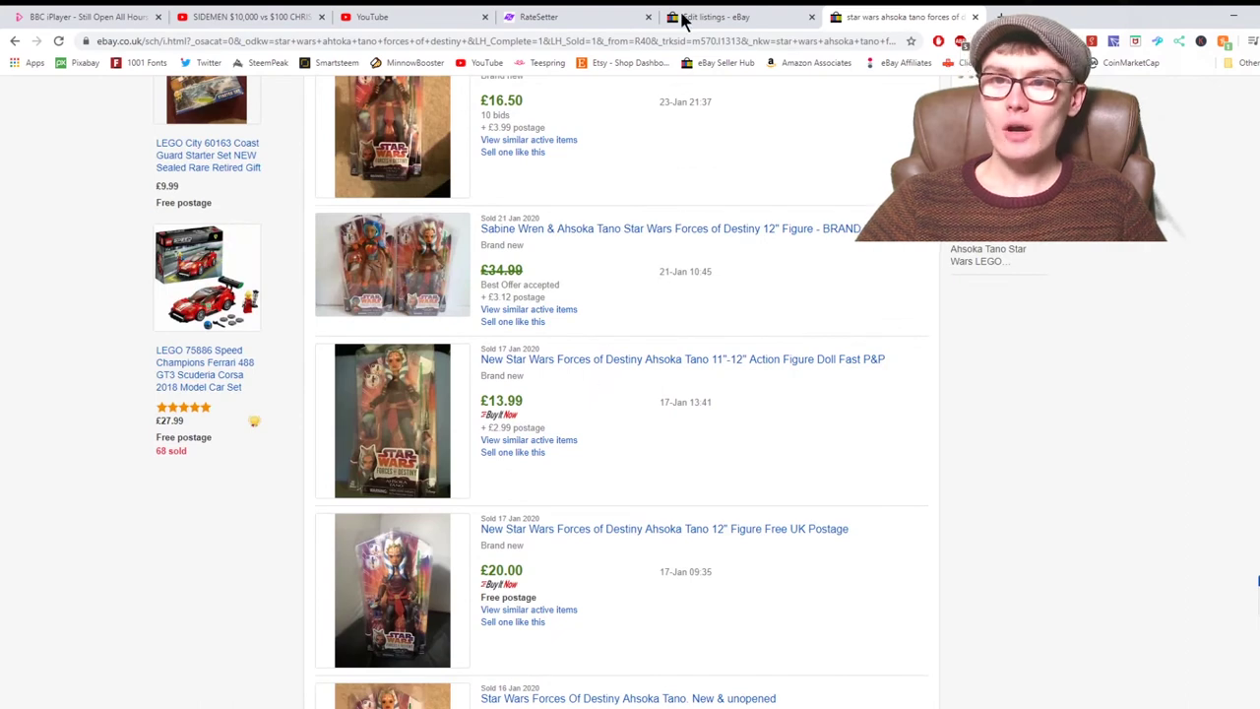
# Step: In the bulk listing editor, set the Buy it now price of the Star Wars Forces of Destiny Ahsoka Tano listing to £18.99
pyautogui.click(724, 17)
pyautogui.click(633, 342)
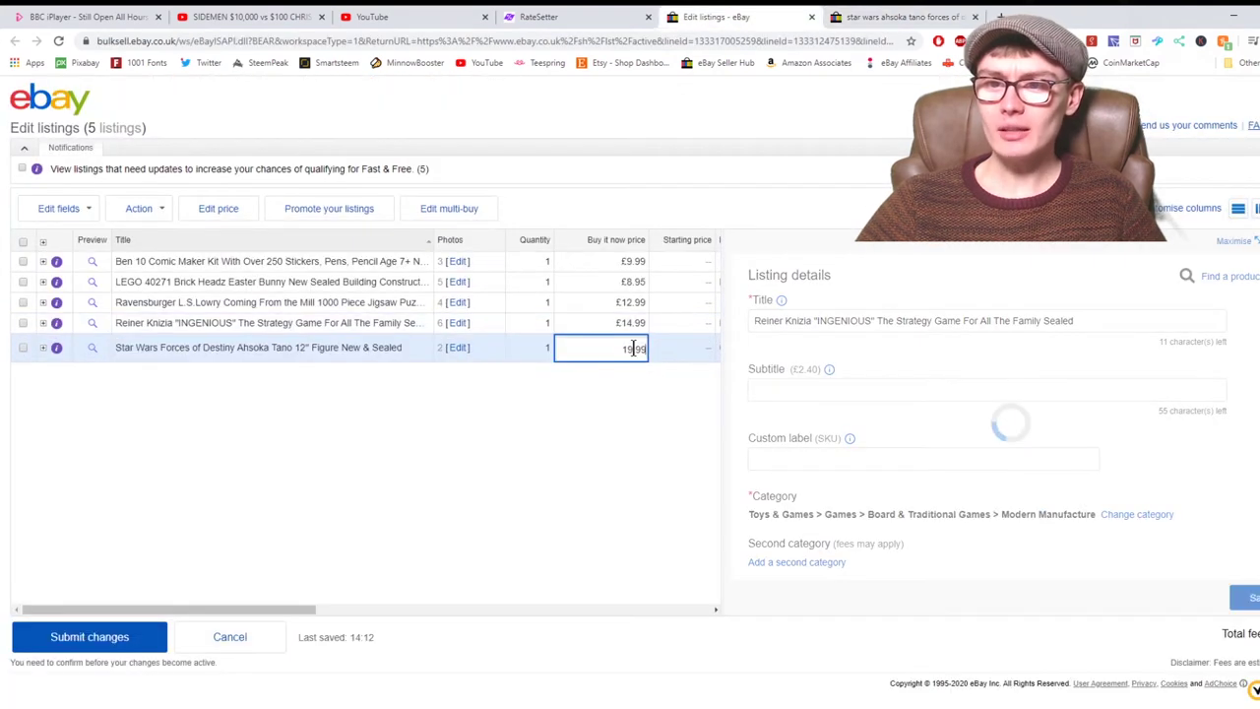
pyautogui.press('BackSpace')
pyautogui.write('8')
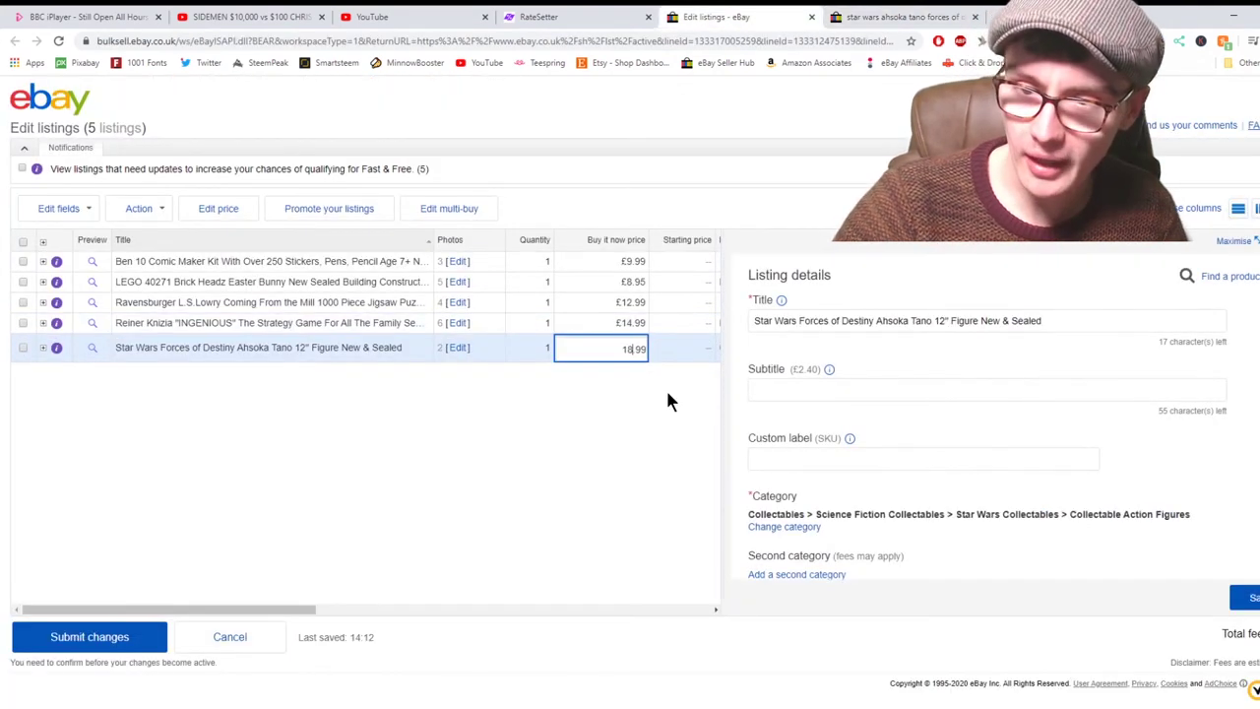
pyautogui.press('Return')
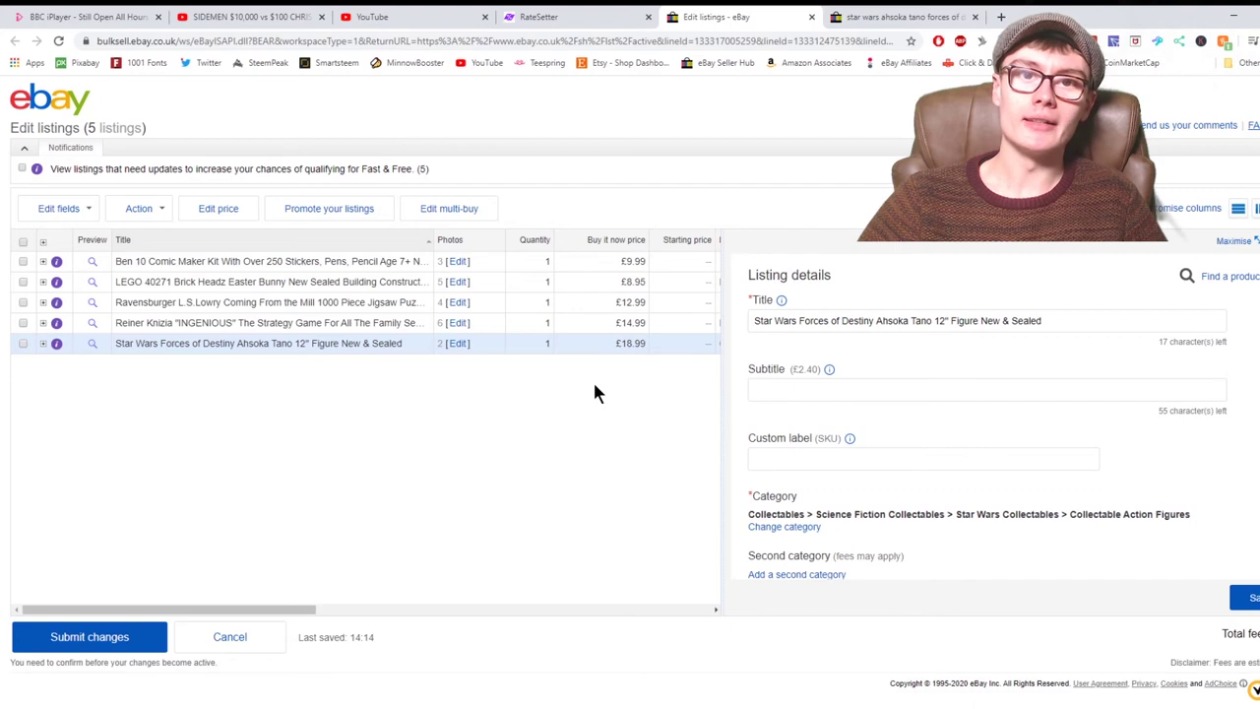
# Step: Submit the bulk price changes and review the current prices in the list of active listings
pyautogui.click(61, 635)
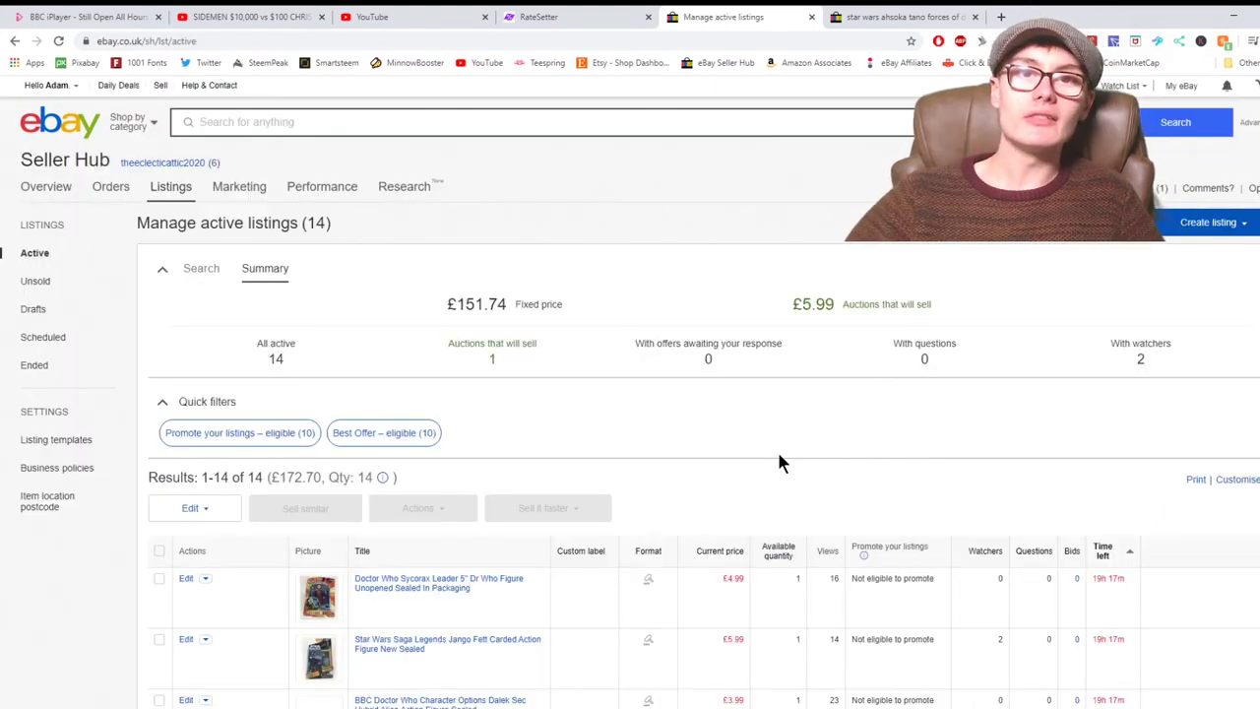
pyautogui.scroll(-4, 777, 458)
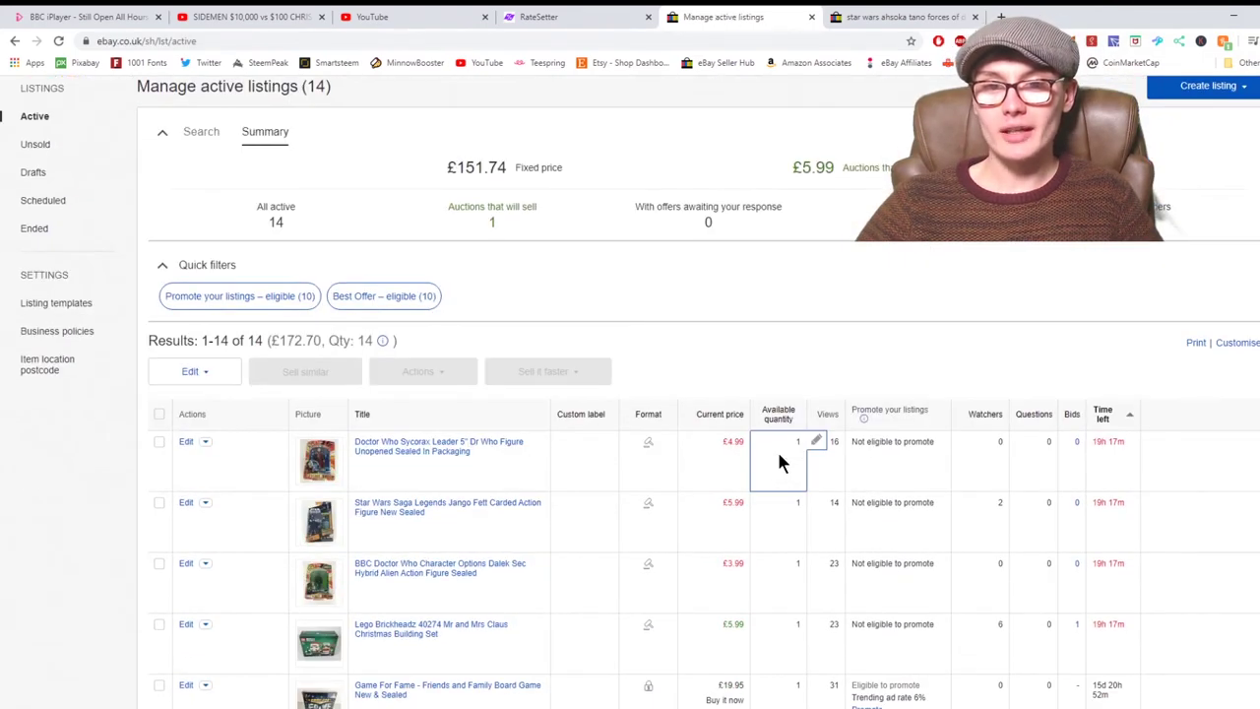
pyautogui.scroll(-1, 779, 460)
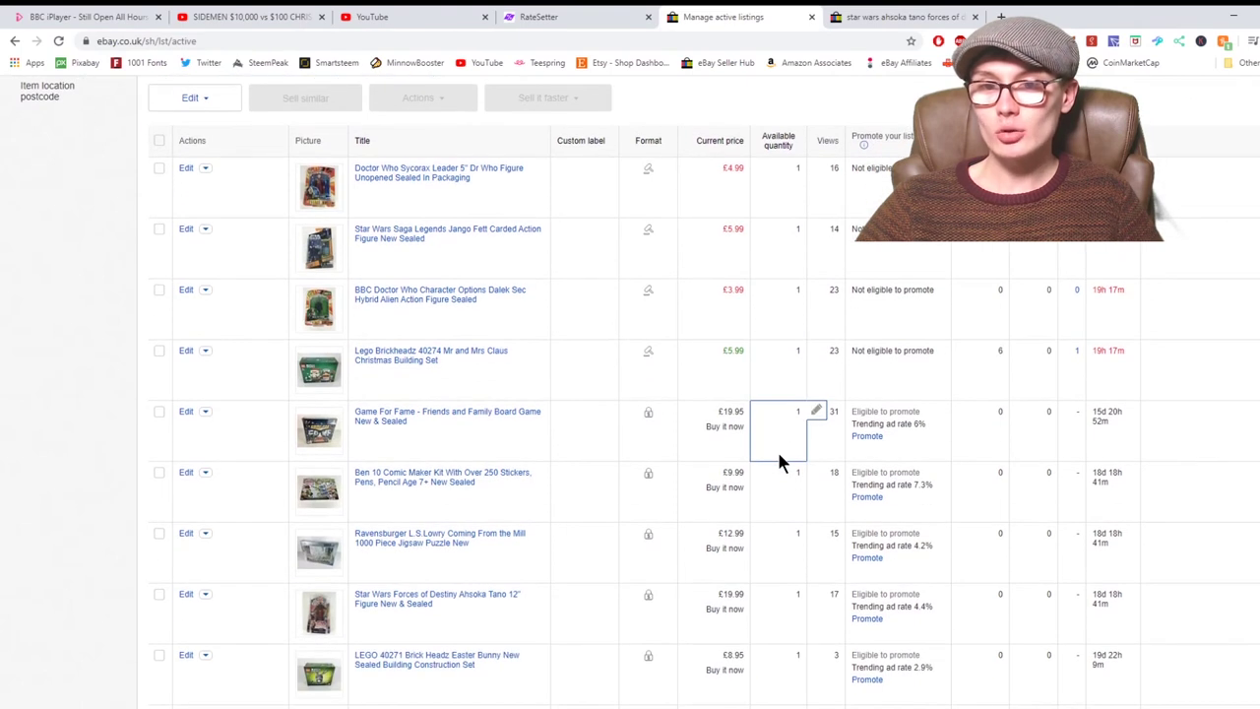